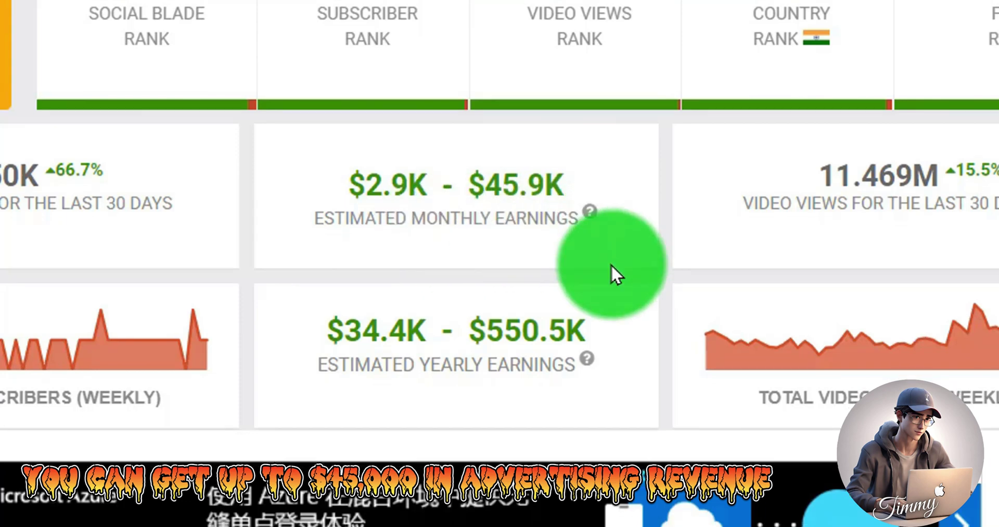
Examine the channel's estimated earnings and browse the Scary Pumpkin channel's animated horror videos and their view counts
scroll(611, 264, "down", 2)
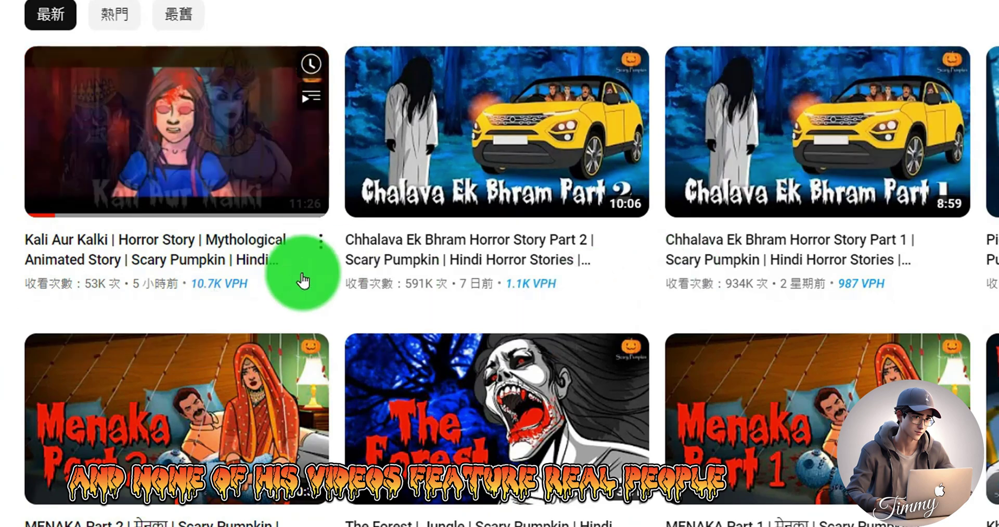
scroll(660, 308, "down", 5)
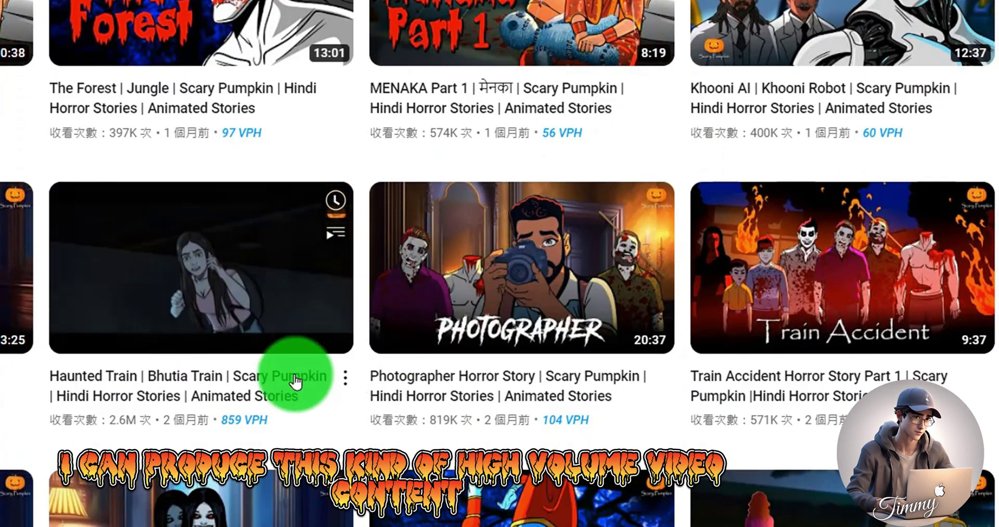
scroll(349, 369, "down", 2)
scroll(692, 307, "down", 4)
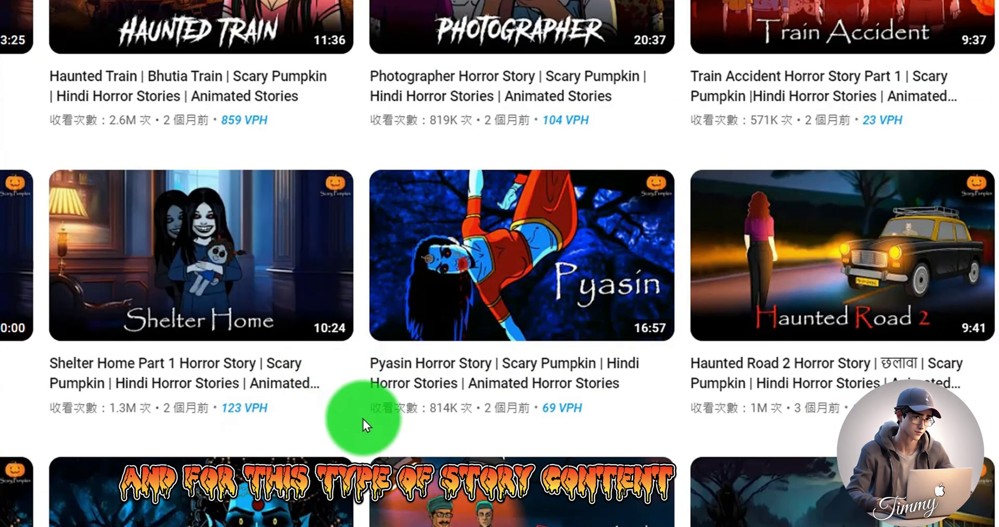
scroll(355, 404, "down", 2)
scroll(532, 419, "down", 2)
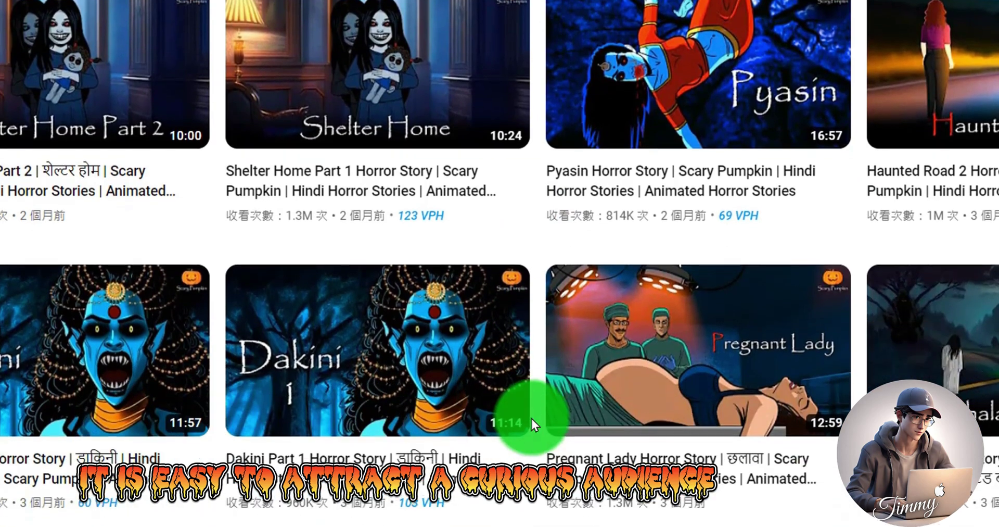
scroll(536, 432, "up", 12)
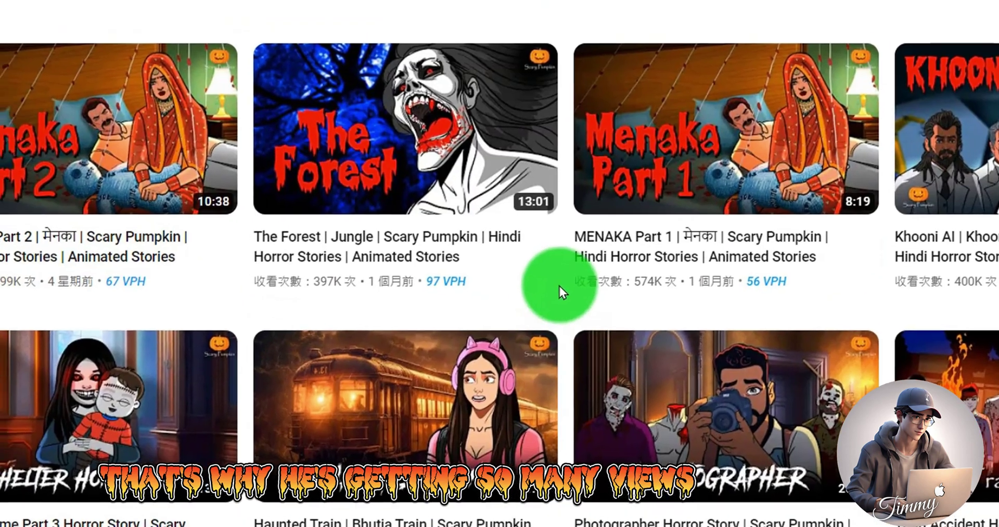
scroll(958, 349, "up", 2)
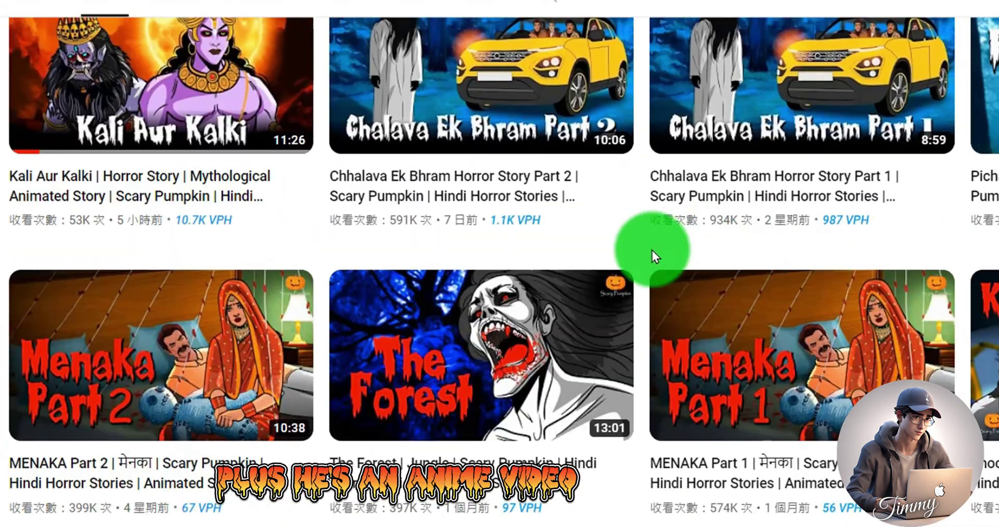
scroll(631, 249, "down", 3)
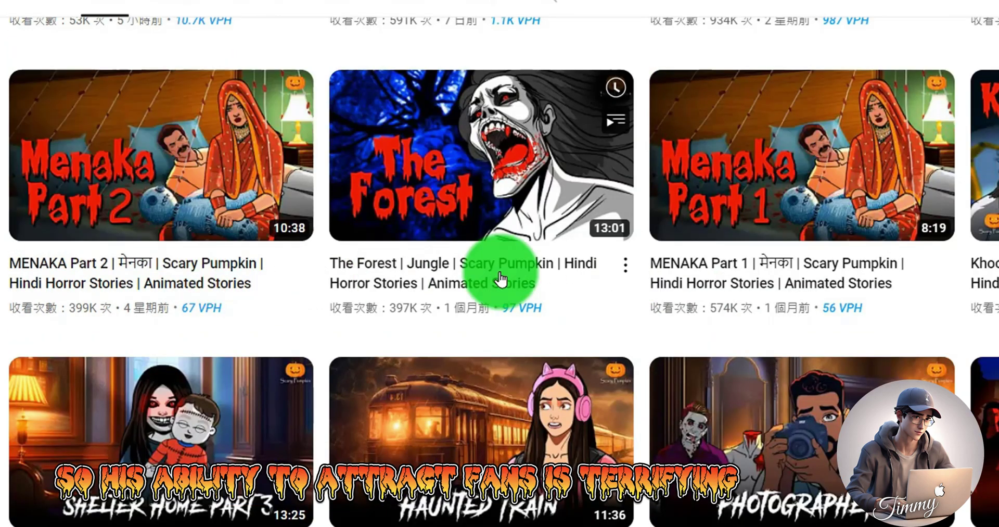
mouse_move(508, 263)
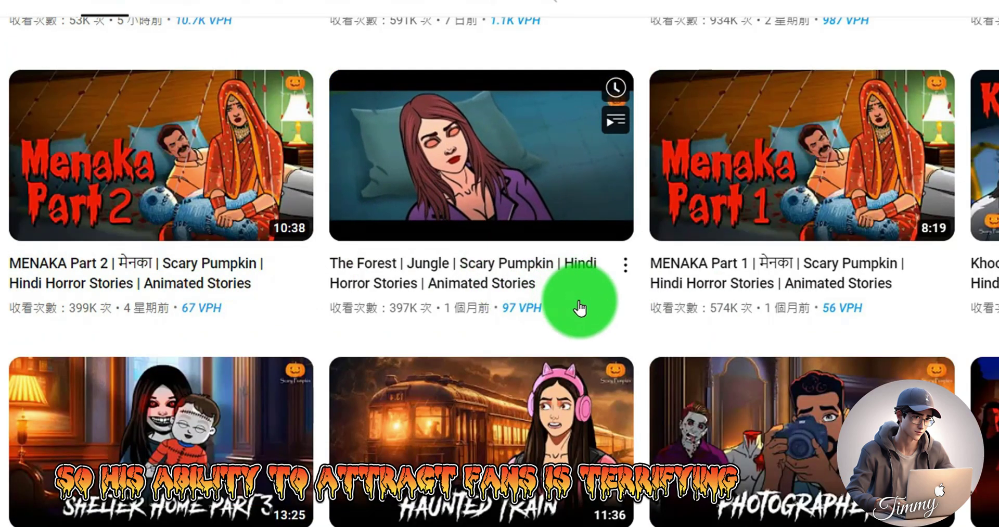
scroll(954, 319, "down", 4)
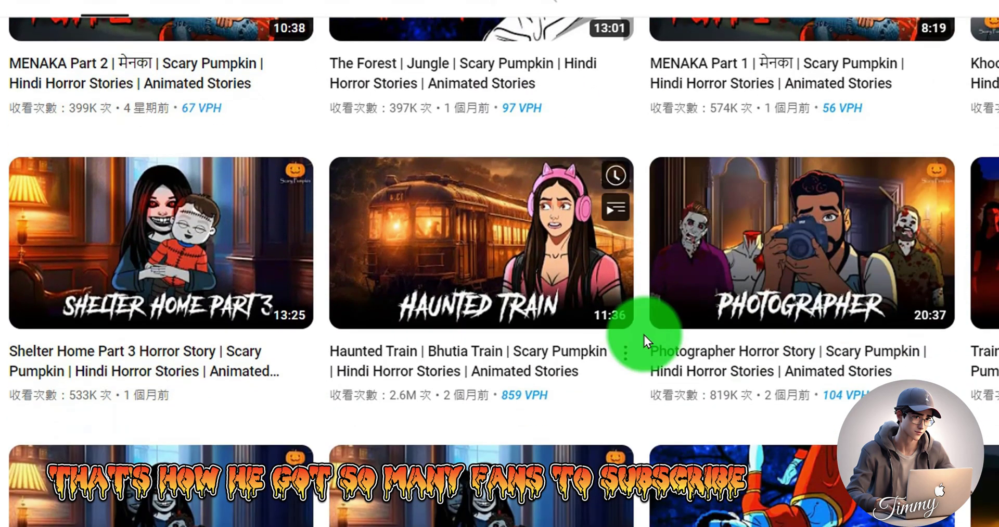
mouse_move(685, 402)
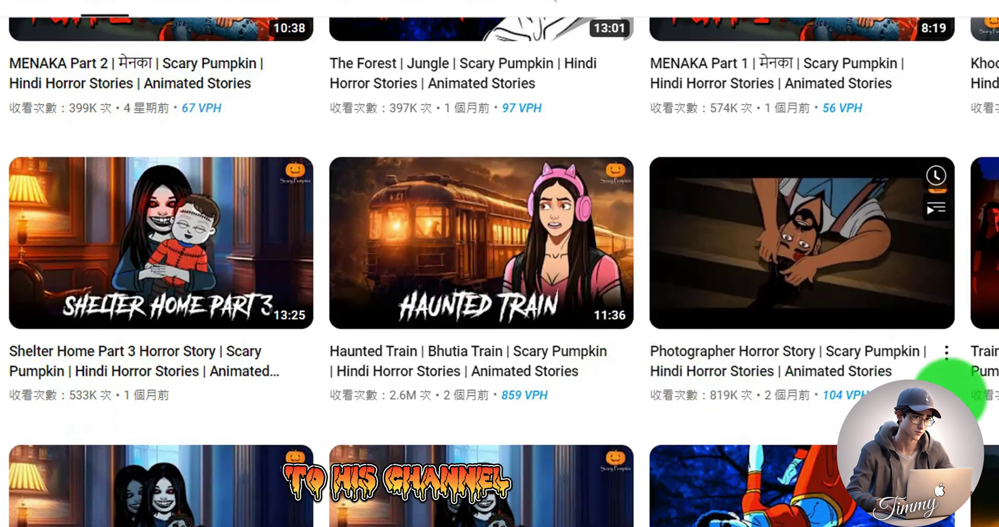
scroll(952, 338, "up", 3)
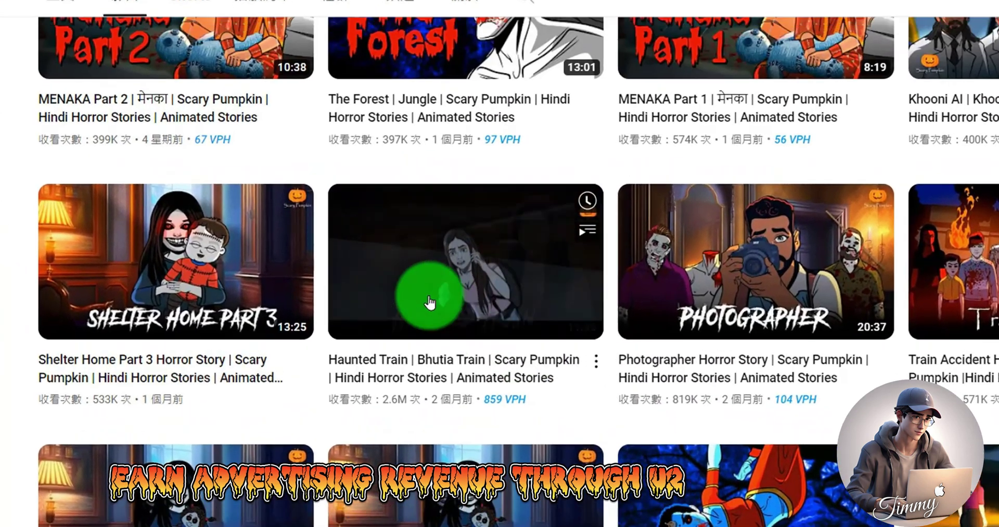
scroll(307, 291, "up", 2)
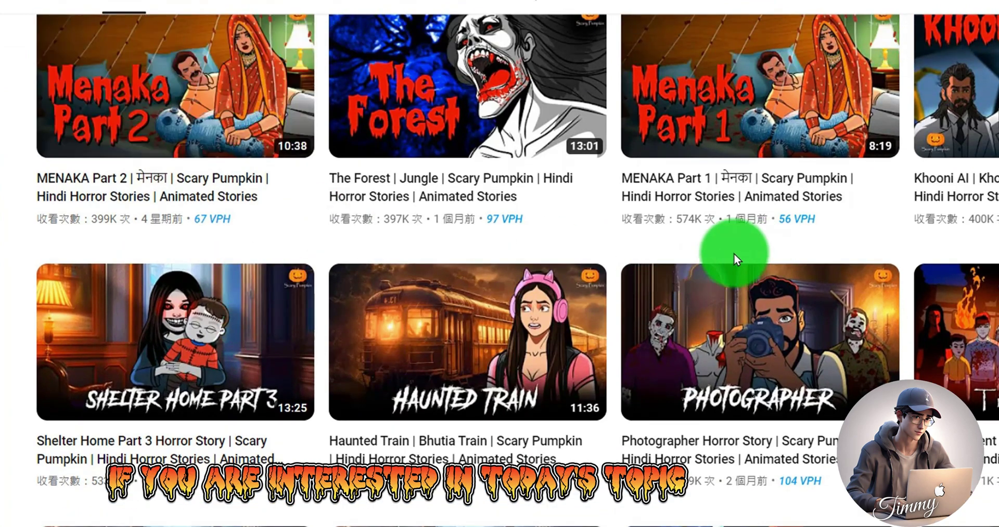
mouse_move(891, 228)
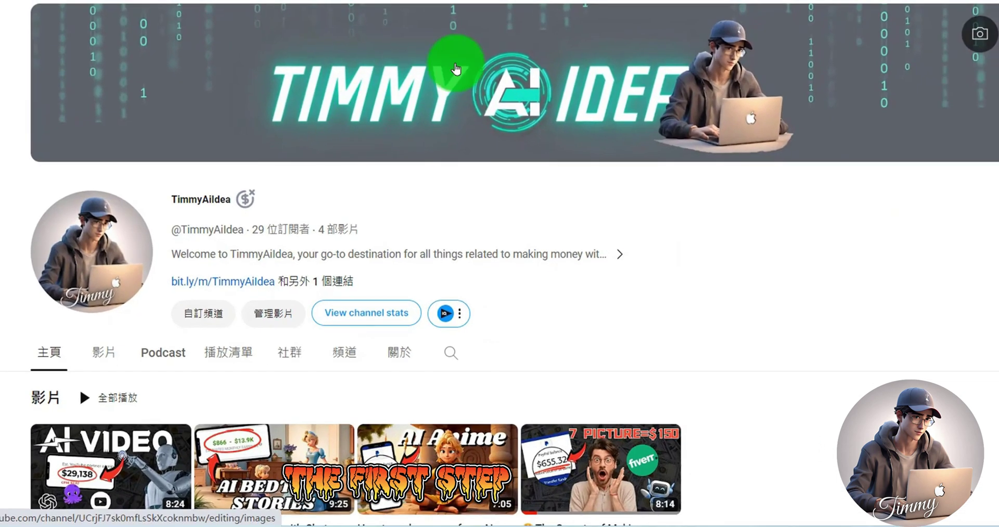
Open the AI toolbox page linked from the TimmyAiIdea channel and follow its ChatGPT link
left_click(254, 284)
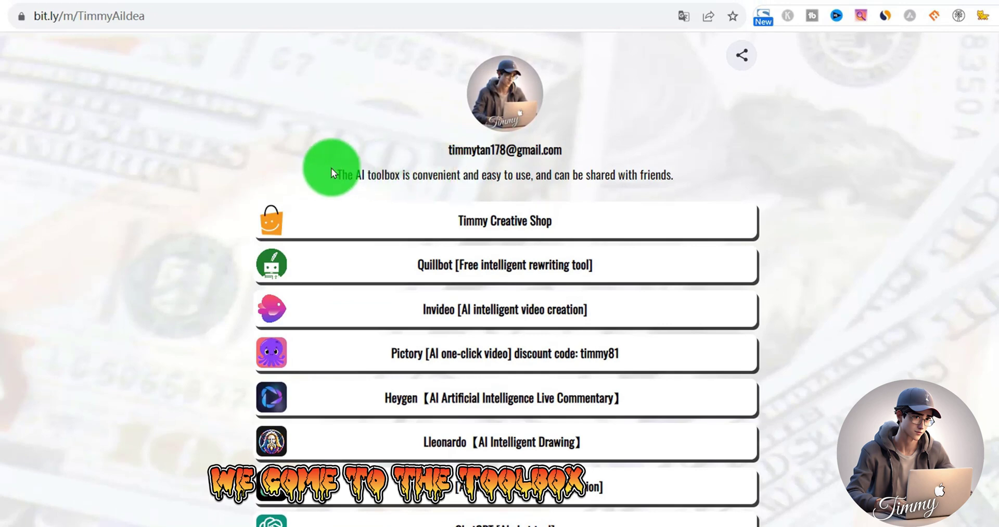
scroll(459, 326, "down", 5)
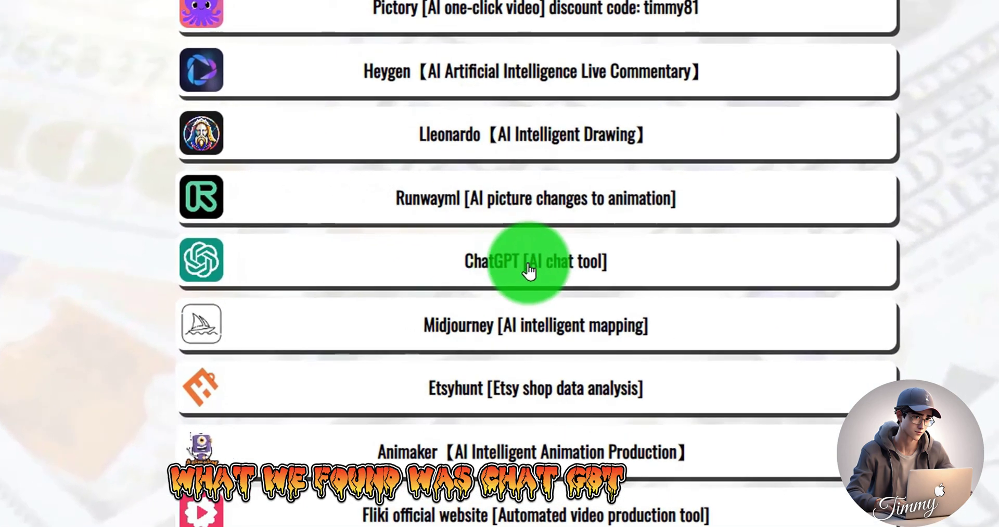
left_click(552, 268)
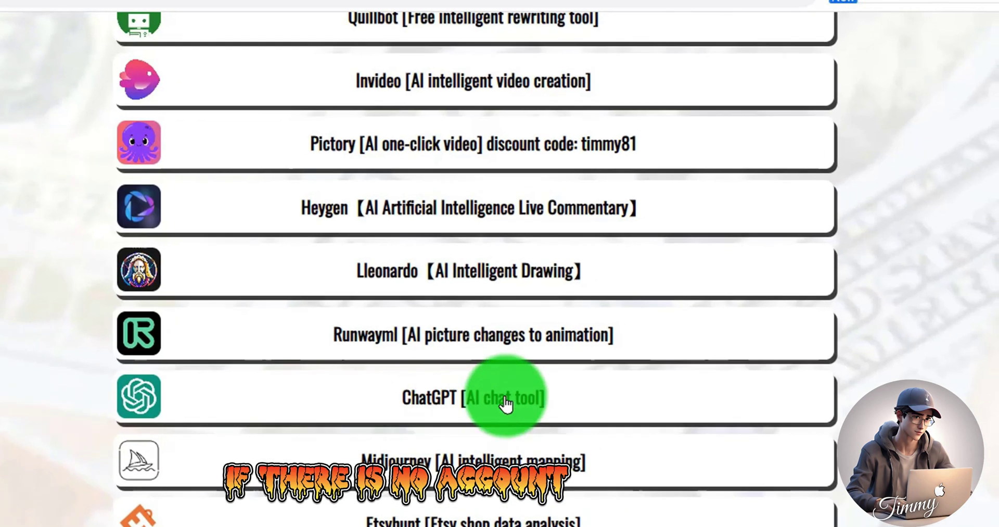
Read the scary Halloween story in ChatGPT about a girl's adventure in an old castle
scroll(438, 424, "down", 3)
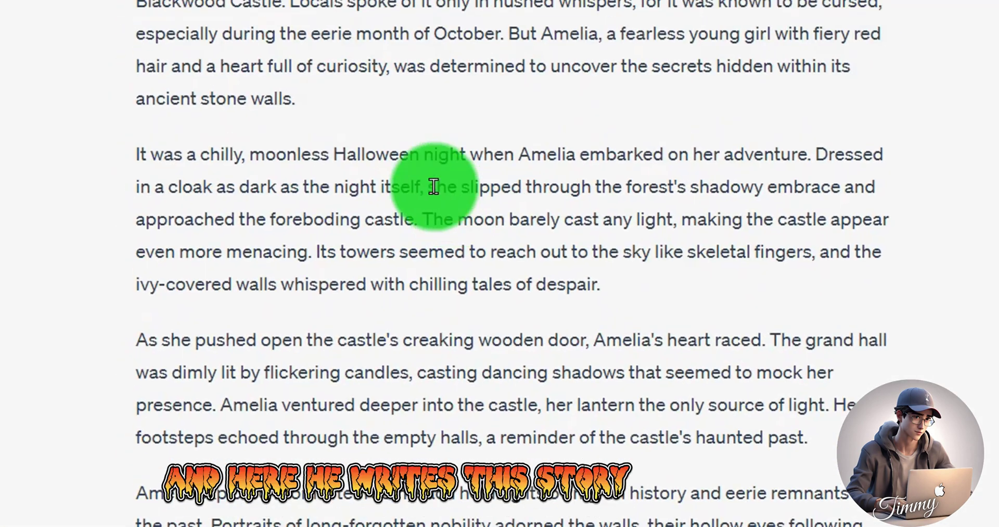
scroll(423, 185, "down", 2)
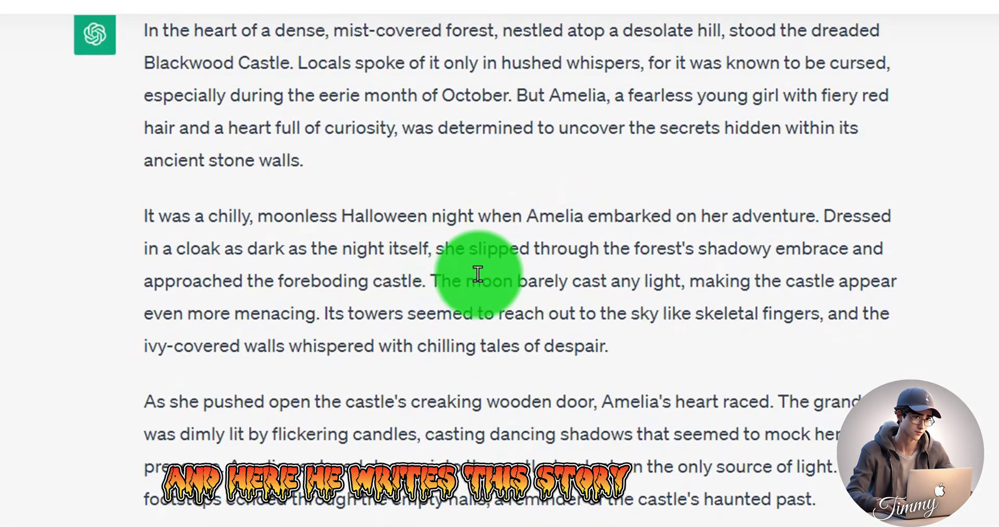
scroll(423, 273, "up", 3)
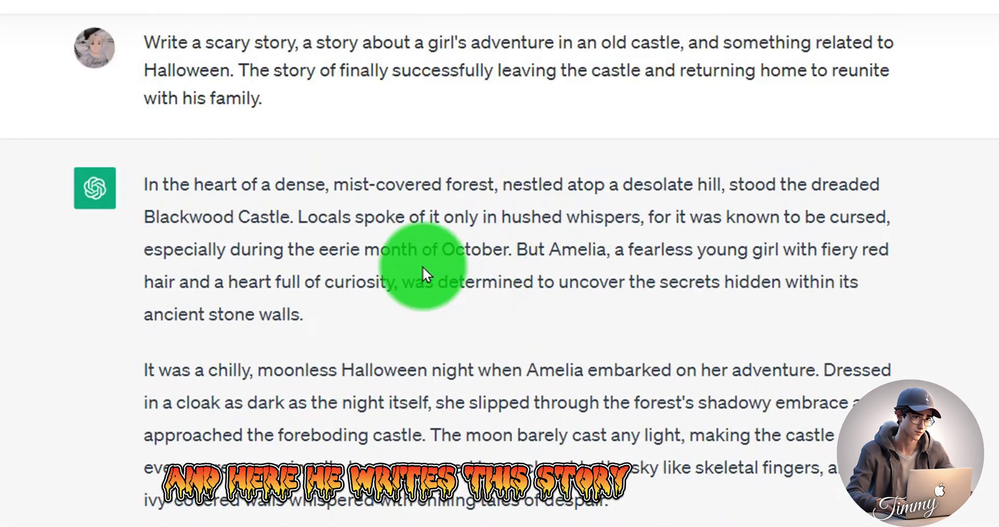
scroll(285, 267, "down", 10)
scroll(474, 414, "up", 2)
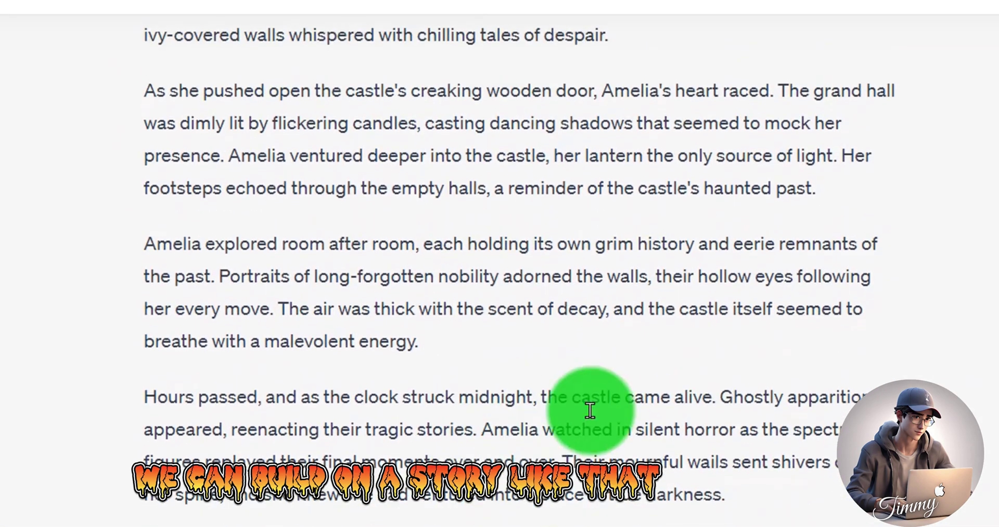
scroll(458, 291, "up", 8)
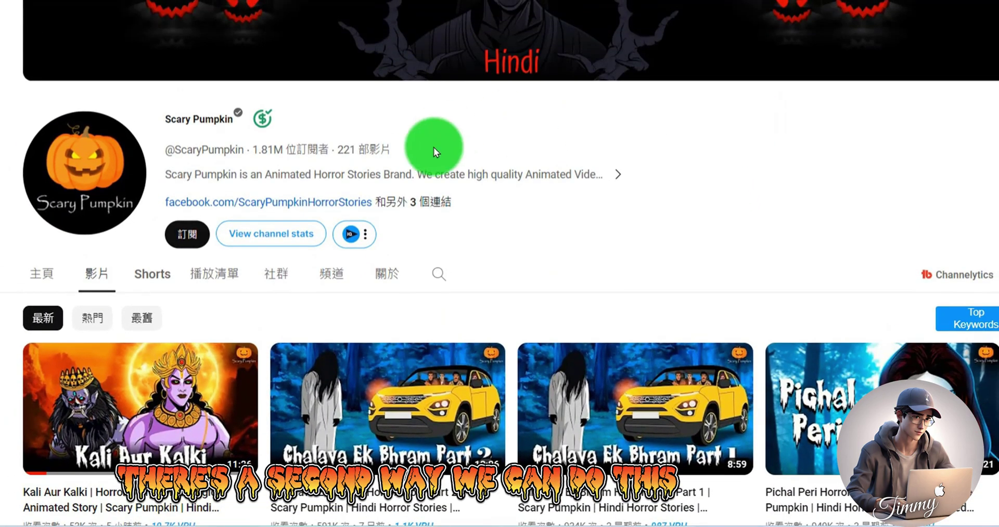
On the Scary Pumpkin YouTube channel, open the newest video, Kali Aur Kalki, and copy its share link
scroll(433, 147, "down", 5)
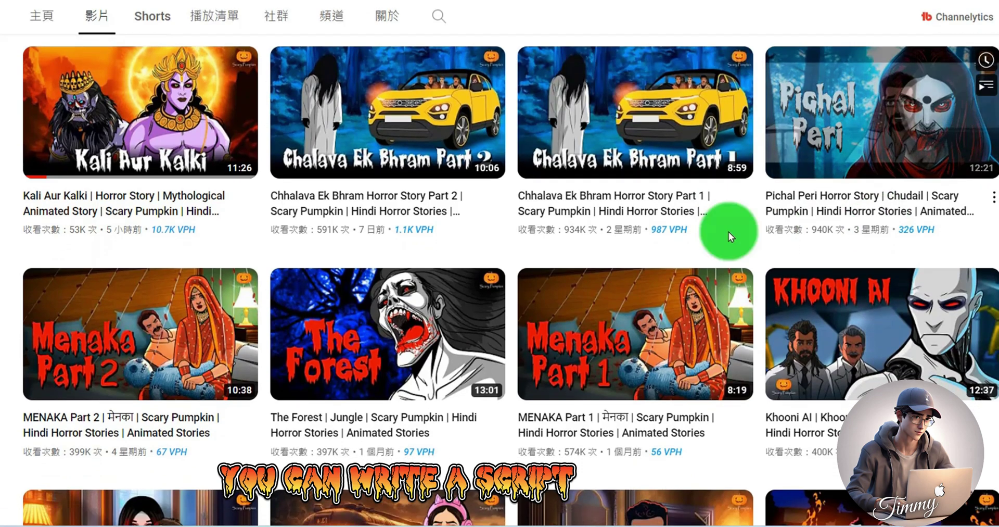
scroll(26, 212, "up", 3)
scroll(62, 260, "down", 2)
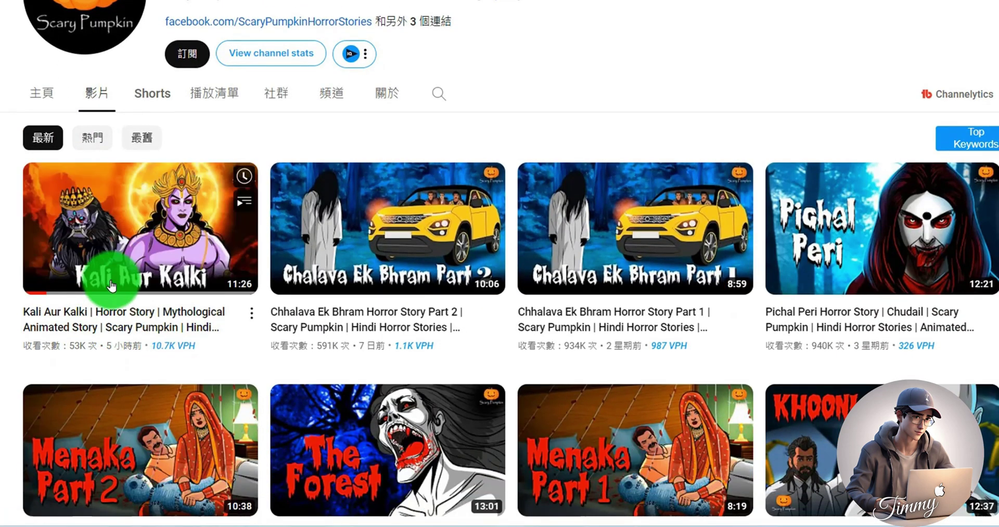
left_click(128, 323)
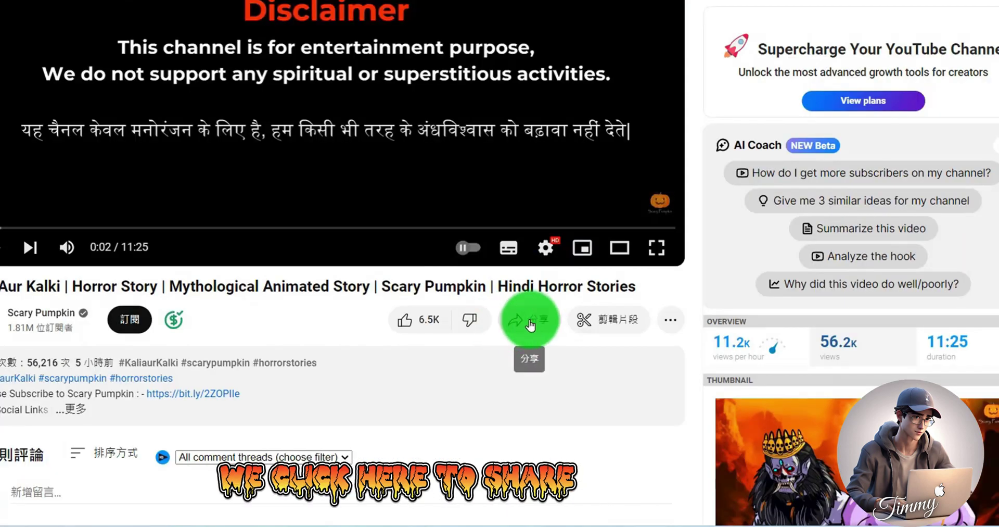
left_click(533, 323)
left_click(554, 385)
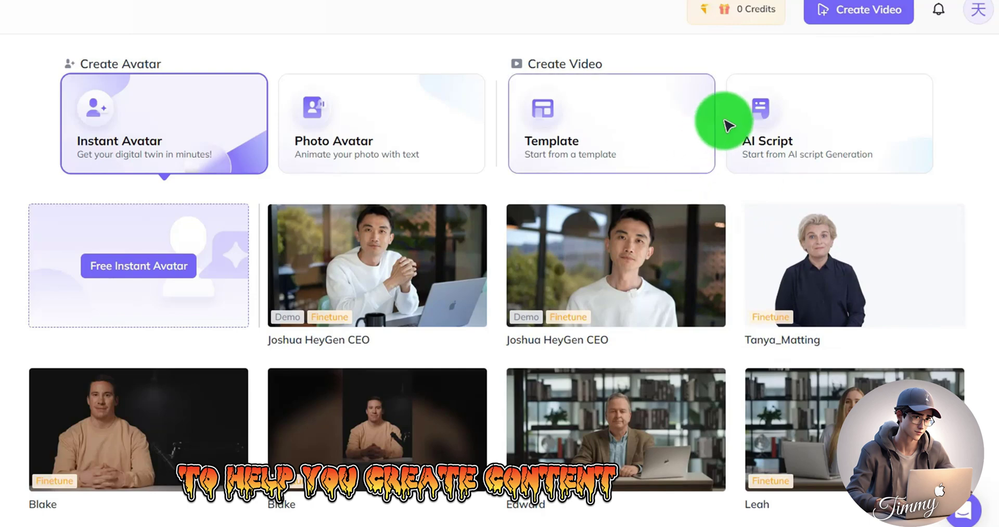
left_click(797, 136)
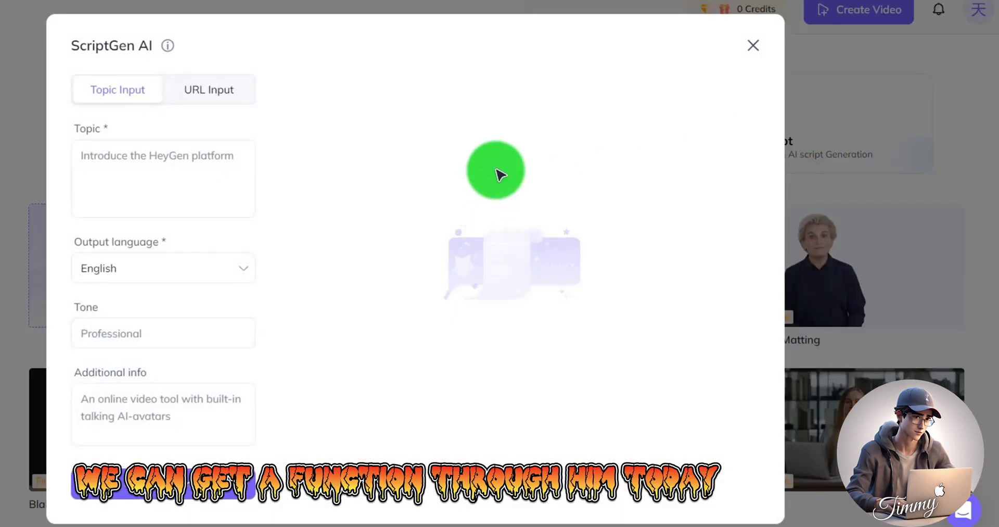
left_click(762, 113)
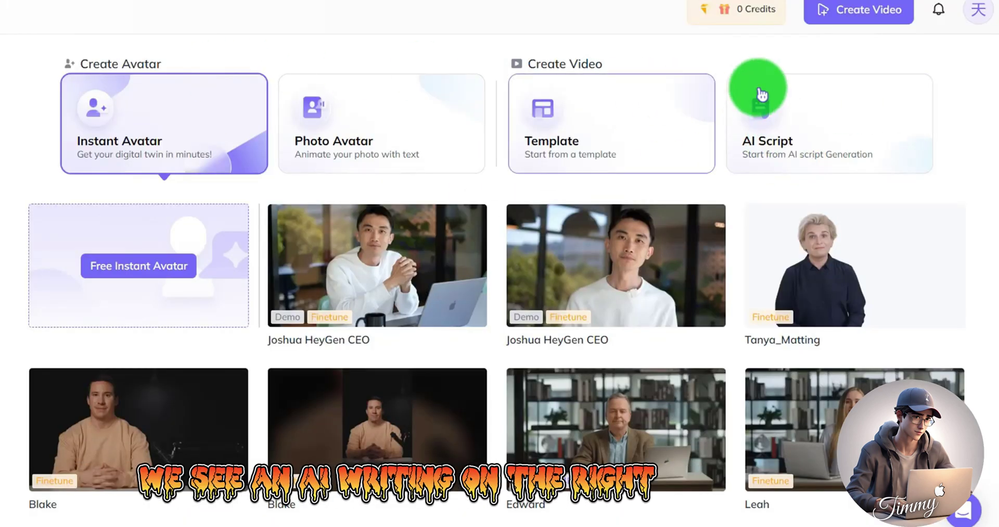
left_click(808, 135)
left_click(232, 95)
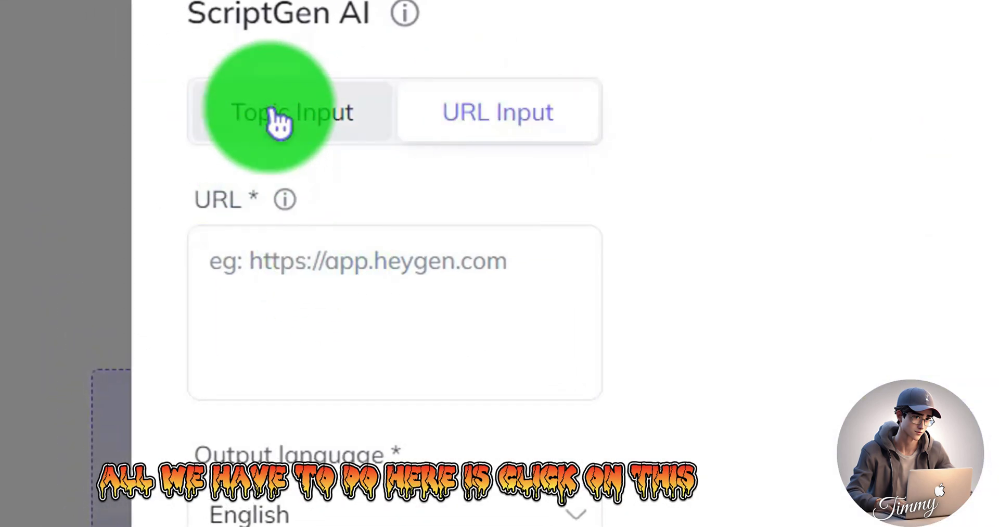
left_click(435, 279)
type("https://youtu.be/2w9TLnRFiq4?si=9XSWW-nDYmvmuCBN")
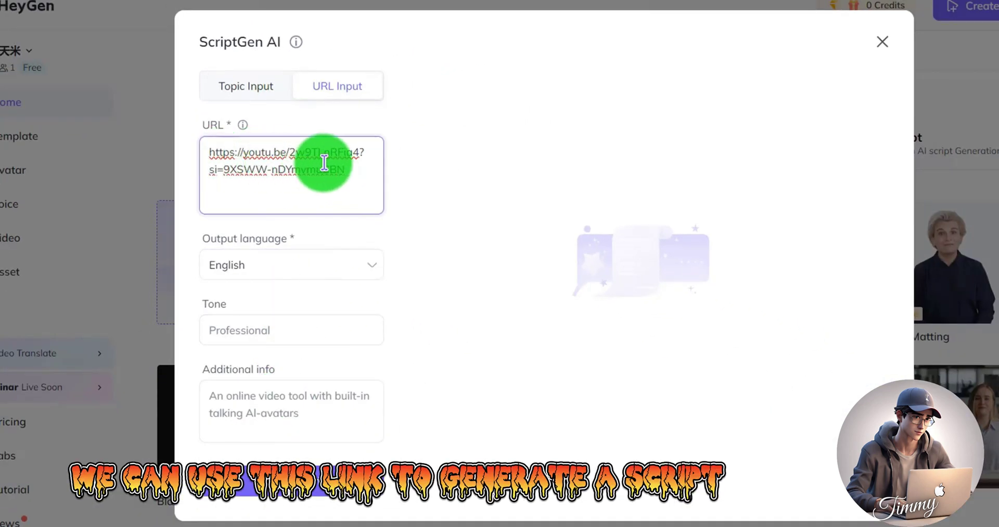
left_click(315, 504)
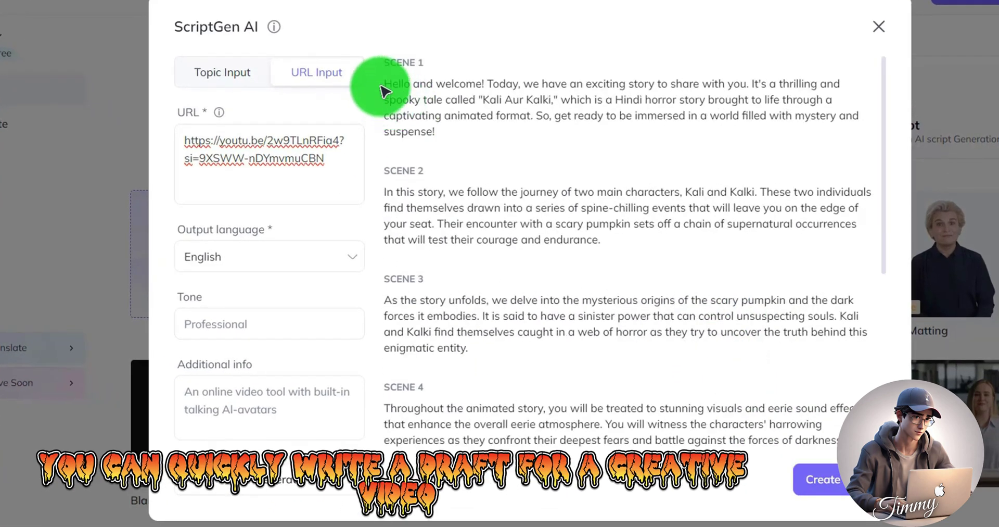
Review the scenes of the generated Kali Aur Kalki script
left_click_drag(386, 84, 444, 285)
scroll(531, 235, "down", 2)
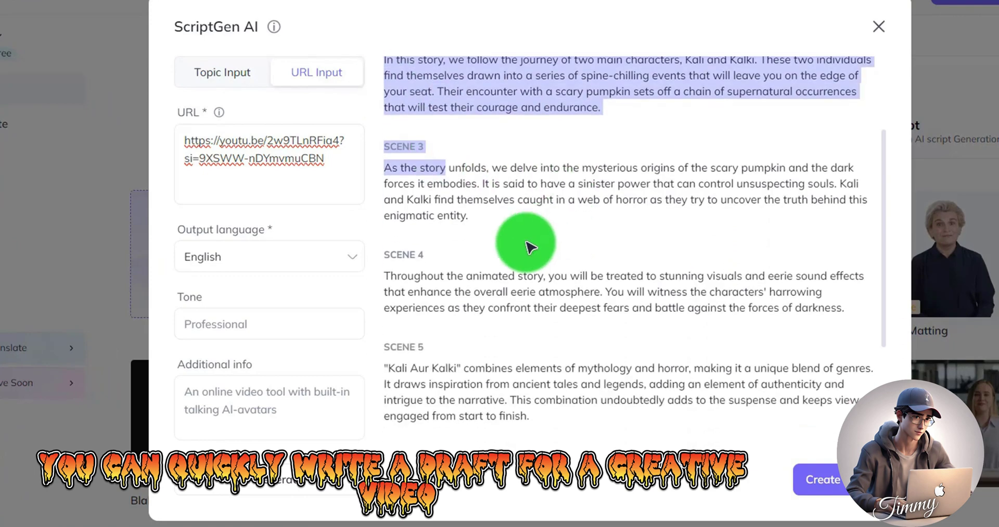
scroll(647, 357, "up", 2)
left_click(670, 172)
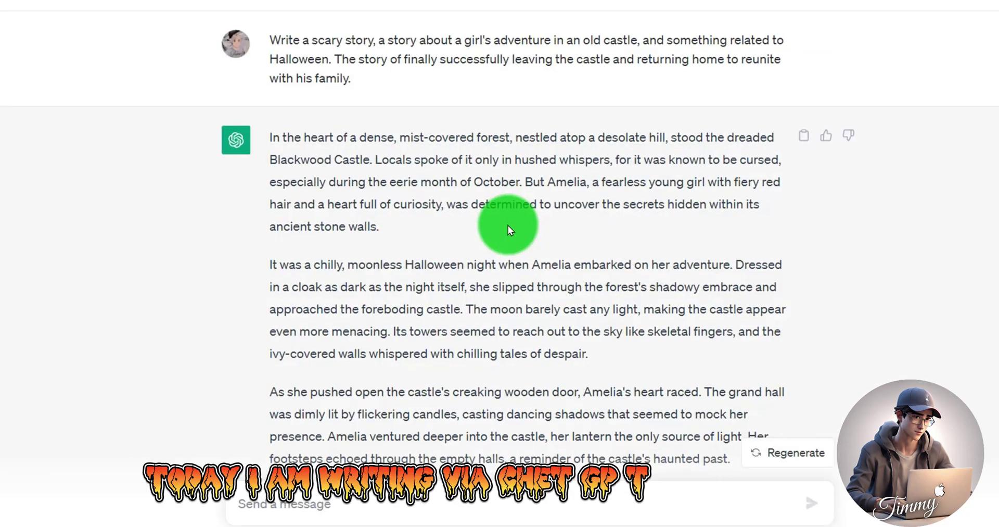
Review the castle story in ChatGPT, highlighting its opening lines, and look through the AI toolbox's list of tools
scroll(509, 225, "down", 3)
scroll(535, 270, "up", 10)
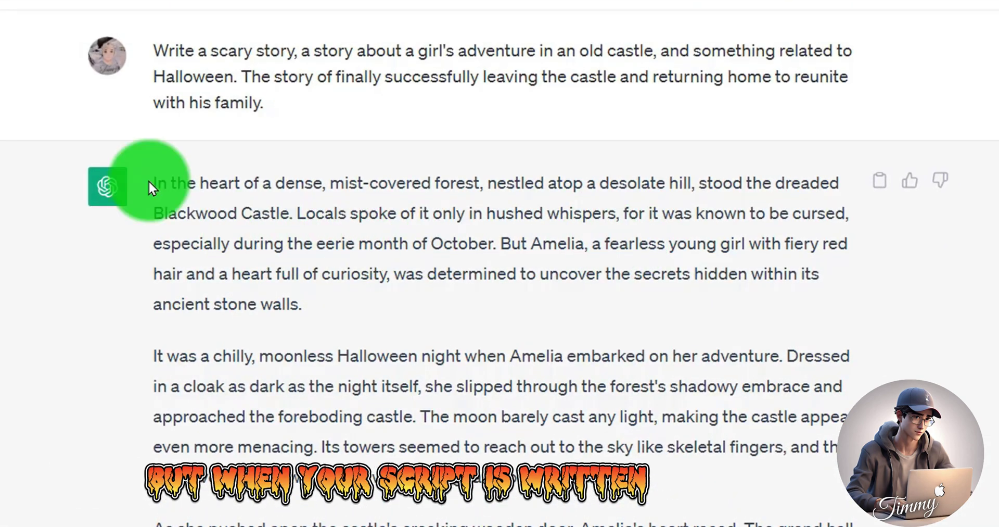
left_click_drag(151, 182, 289, 206)
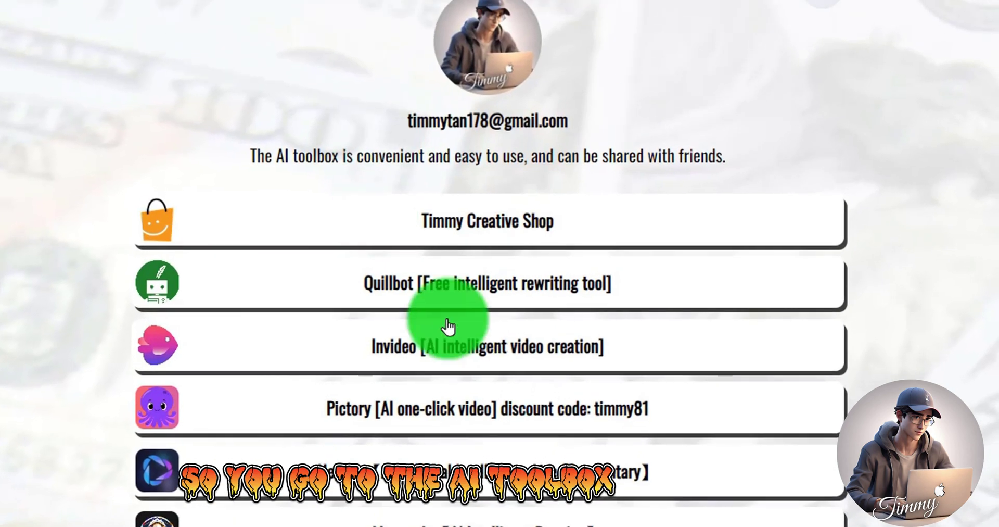
scroll(448, 327, "down", 5)
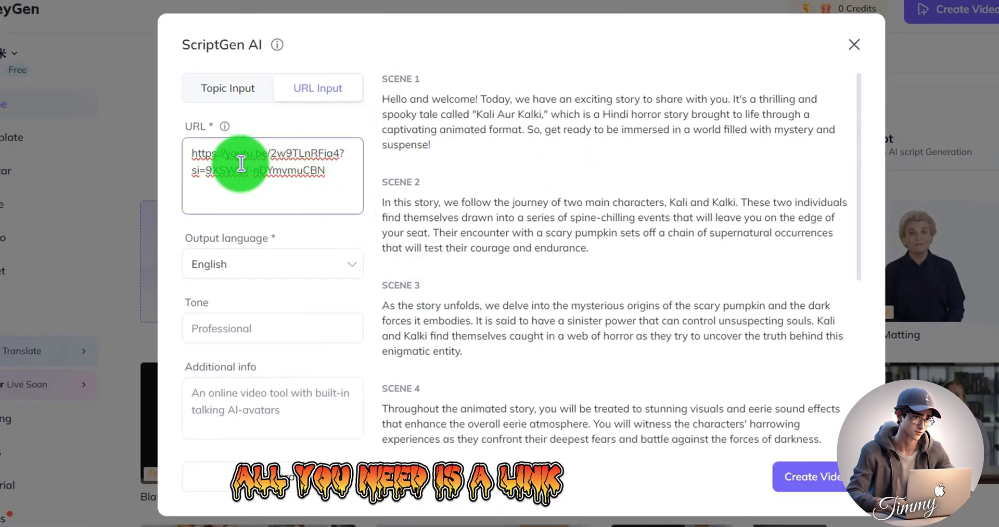
In Leonardo.Ai, pick AlbedoBase XL and enter the prompt "In the heart of a dense, mist-covered forest, nestled atop a desolate hill, stood the dreaded Blackwood Castle."
scroll(742, 330, "down", 5)
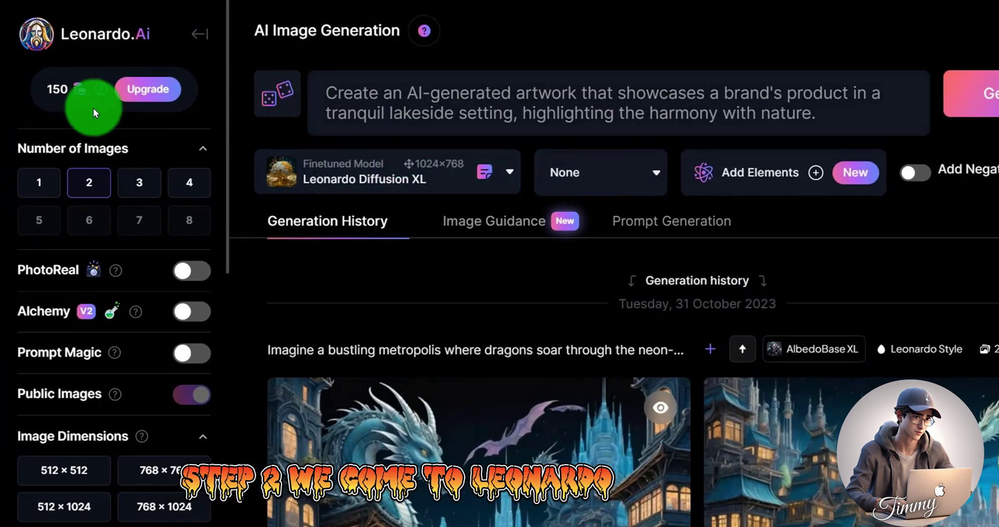
left_click(47, 39)
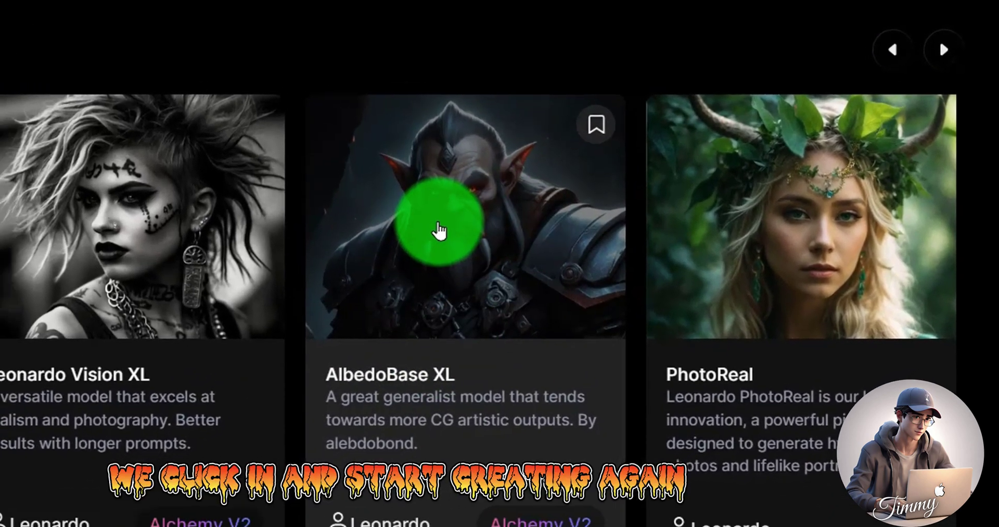
left_click(426, 234)
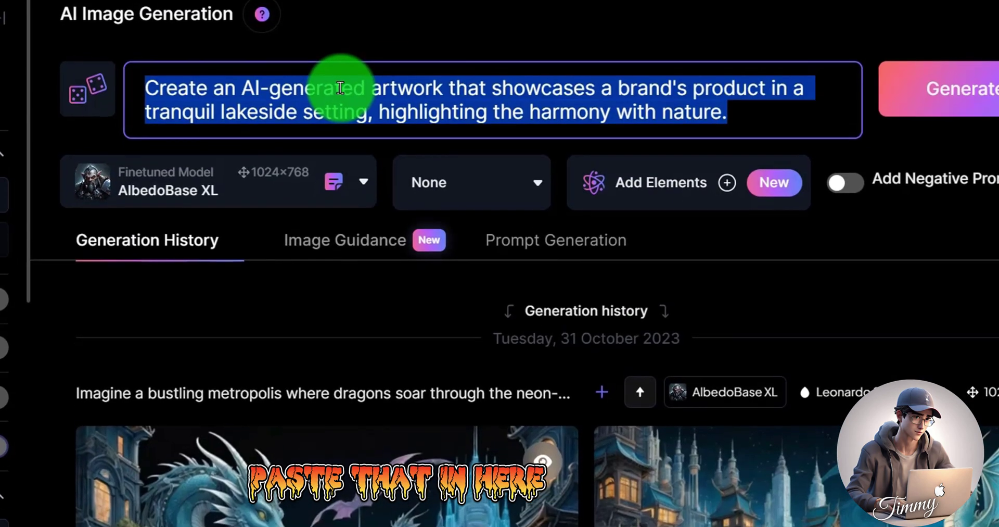
type("In the heart of a dense, mist-covered forest, nestled atop a desolate hill, stood the dreaded Blackwood Castle.")
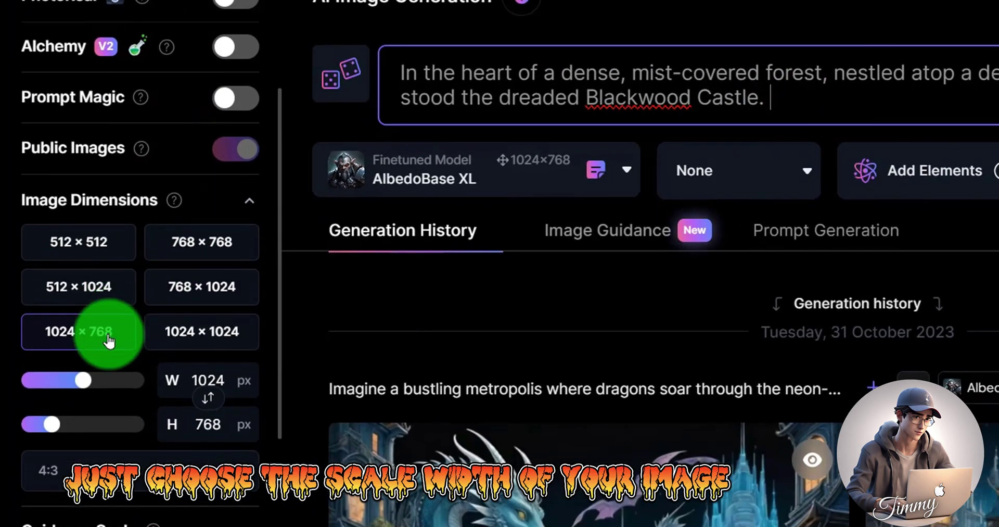
Generate the castle images at 1184 × 664 px in Leonardo Style and view the first one enlarged
scroll(178, 364, "down", 3)
left_click(231, 336)
left_click(785, 161)
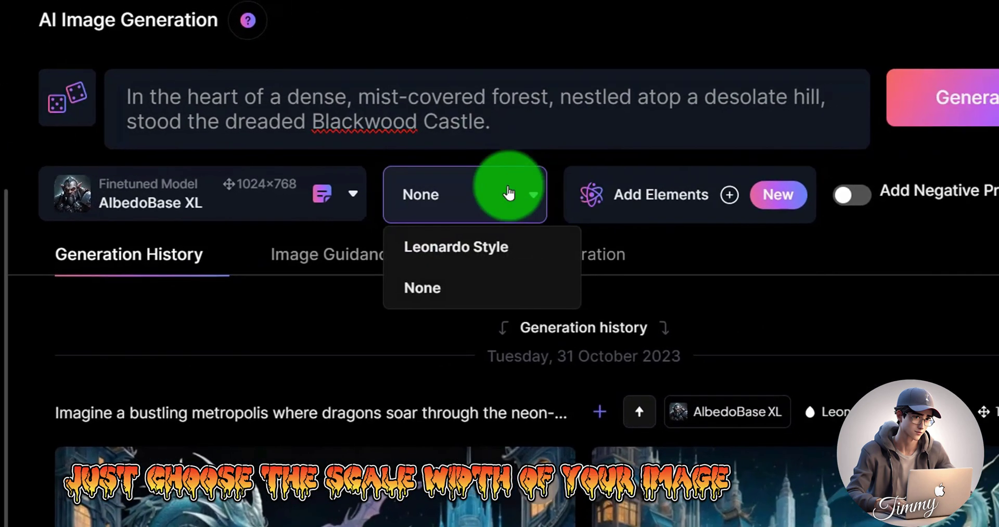
left_click(722, 227)
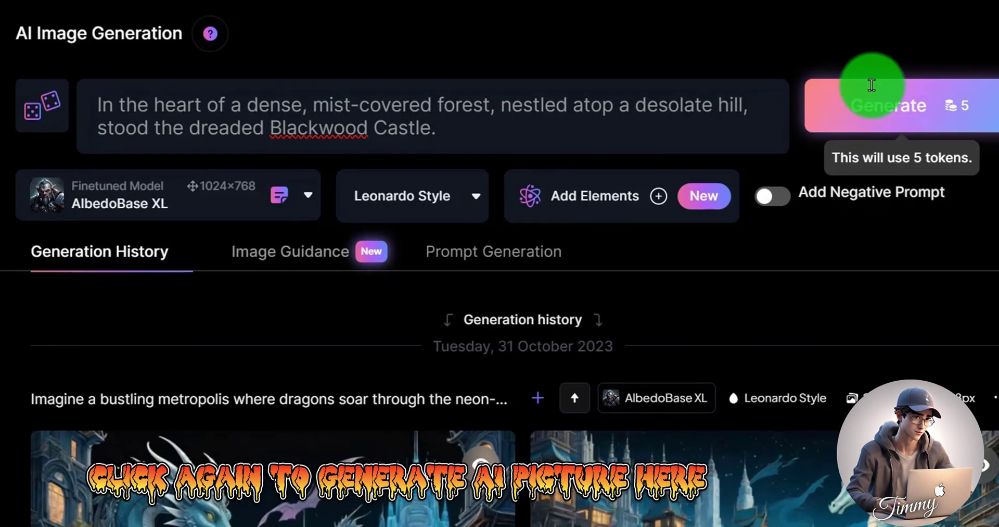
left_click(952, 92)
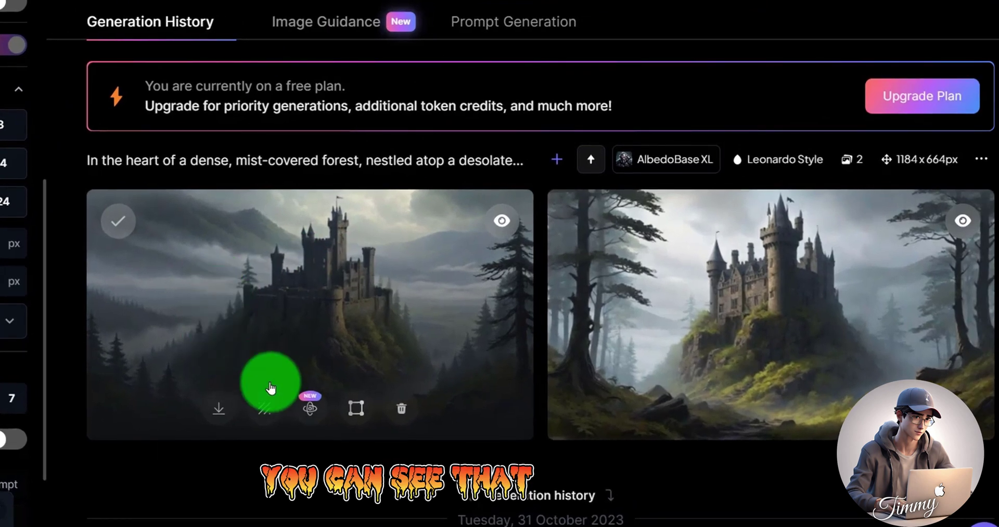
left_click(396, 292)
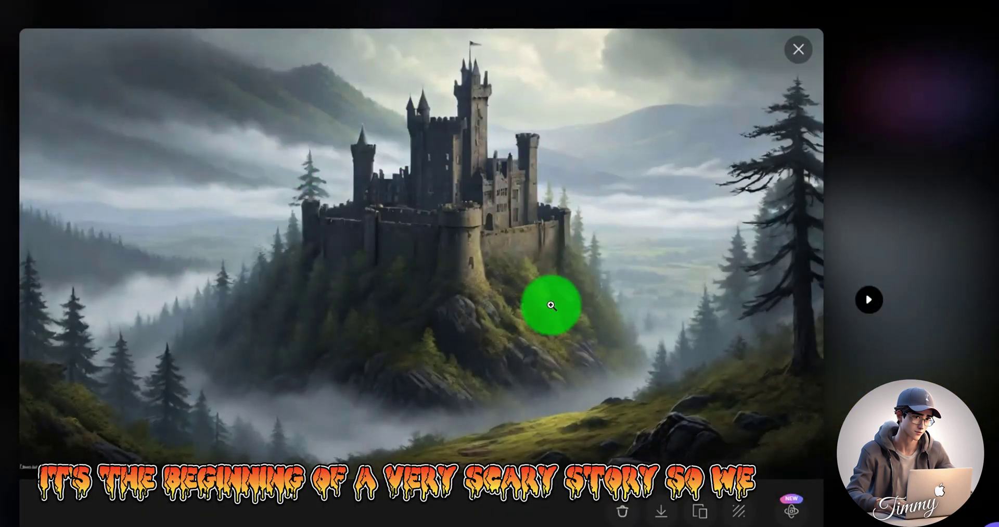
left_click(800, 50)
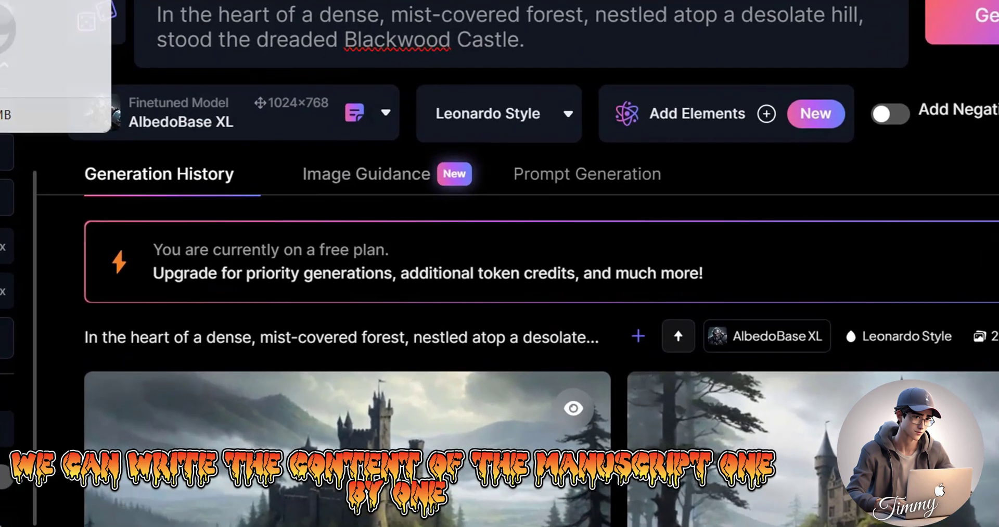
Copy the story's second sentence, about locals' hushed whispers, from ChatGPT into Leonardo.Ai, generate images from it and view them enlarged
left_click(282, 155)
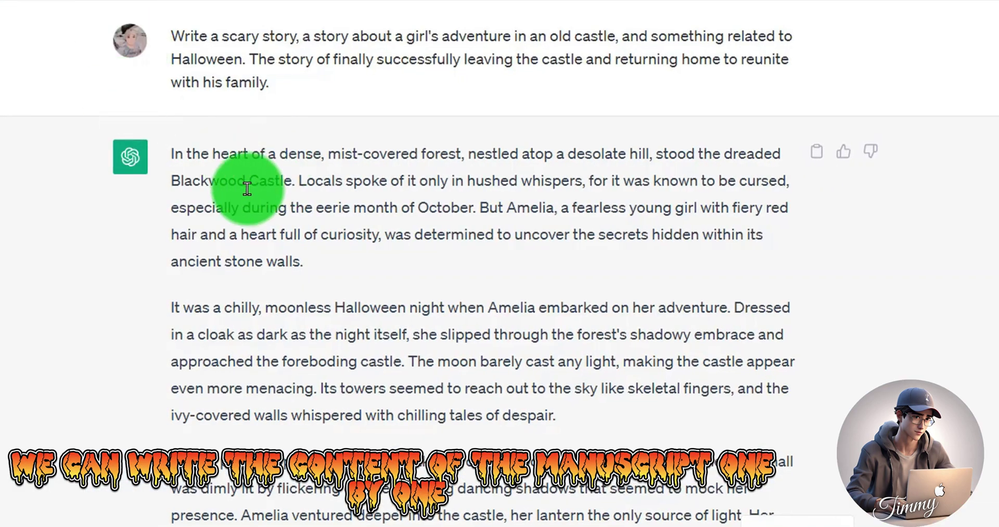
left_click_drag(298, 180, 479, 208)
scroll(481, 144, "down", 1)
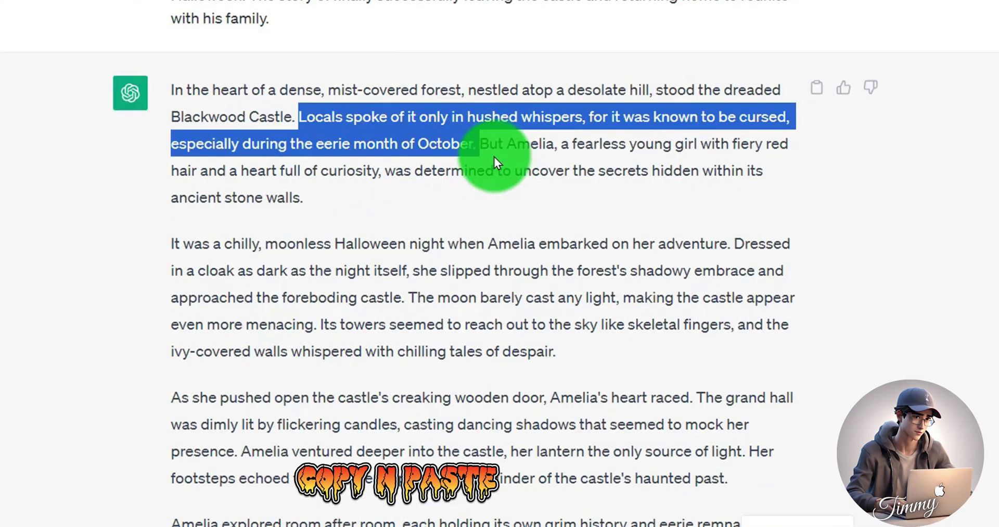
left_click(357, 128)
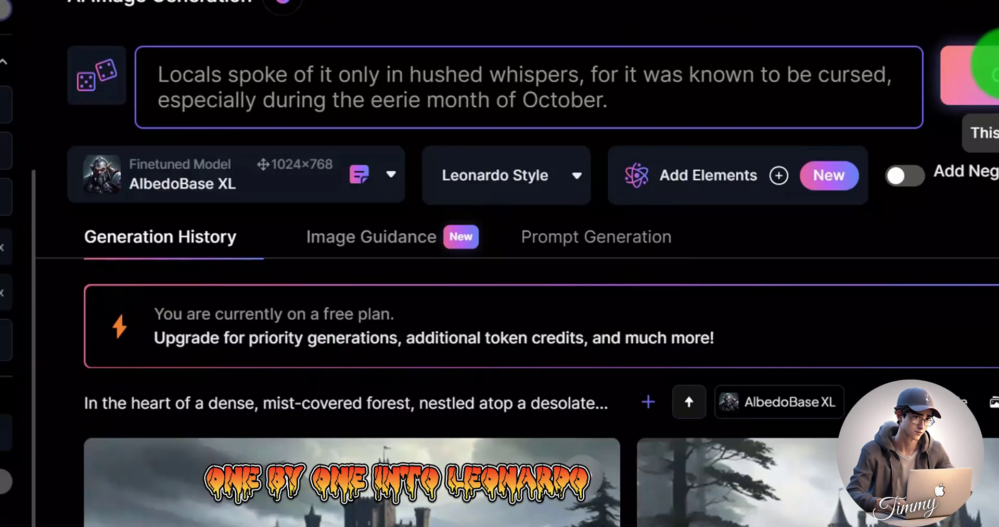
scroll(687, 290, "down", 2)
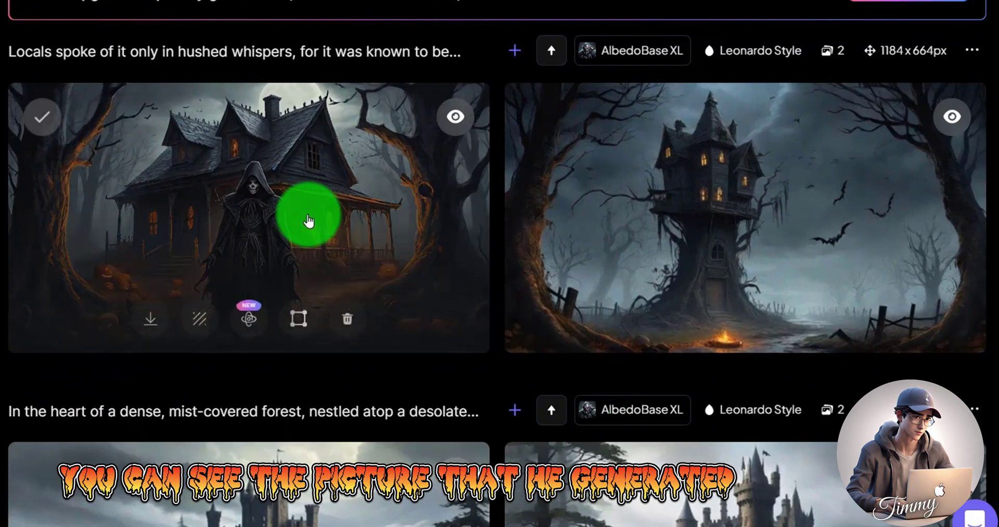
left_click(309, 220)
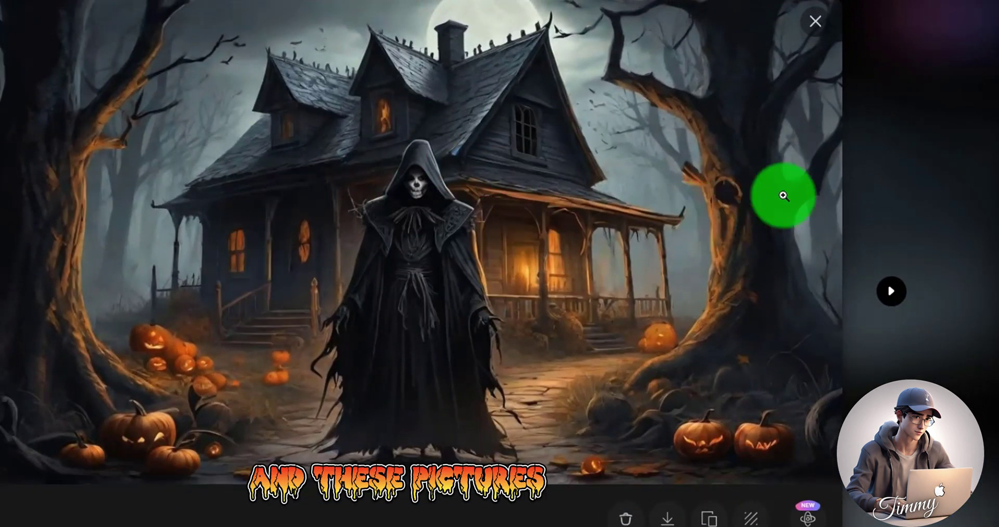
key("Right")
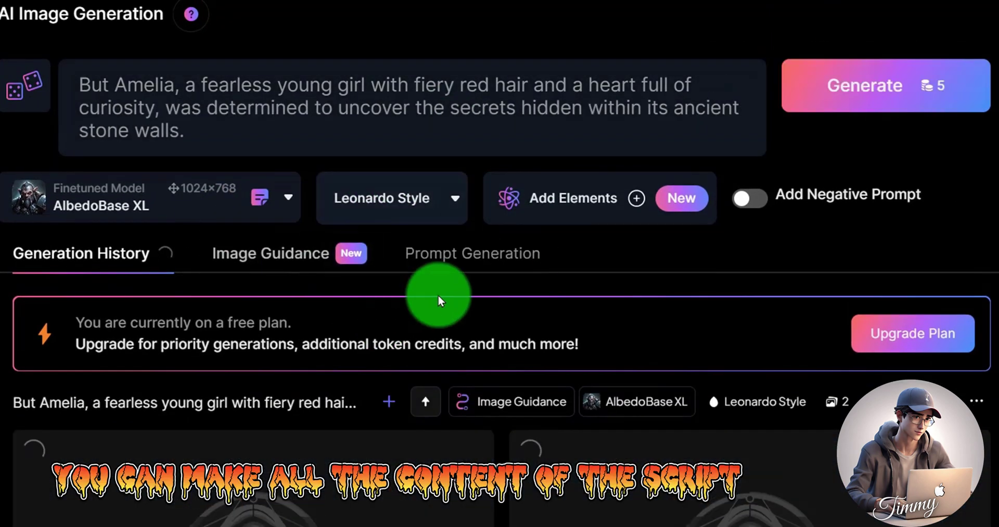
Read through the remaining story paragraphs in ChatGPT, and download the first castle image from Leonardo.Ai's generation history
scroll(447, 292, "down", 2)
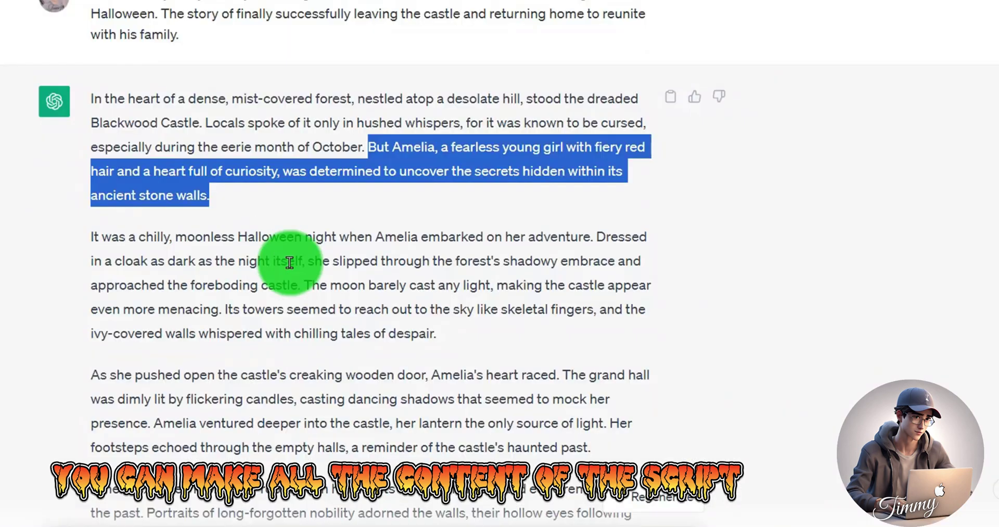
scroll(290, 261, "down", 6)
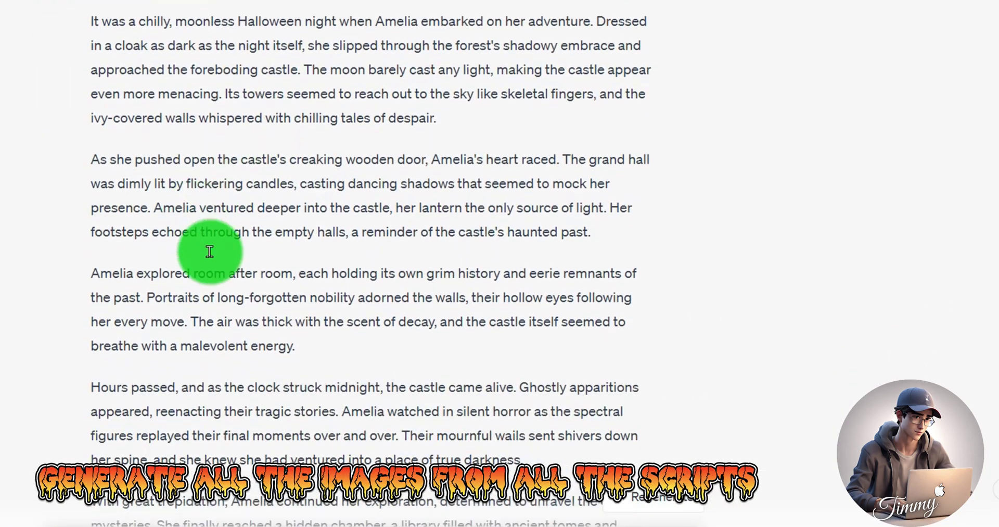
scroll(376, 267, "down", 3)
scroll(357, 256, "up", 8)
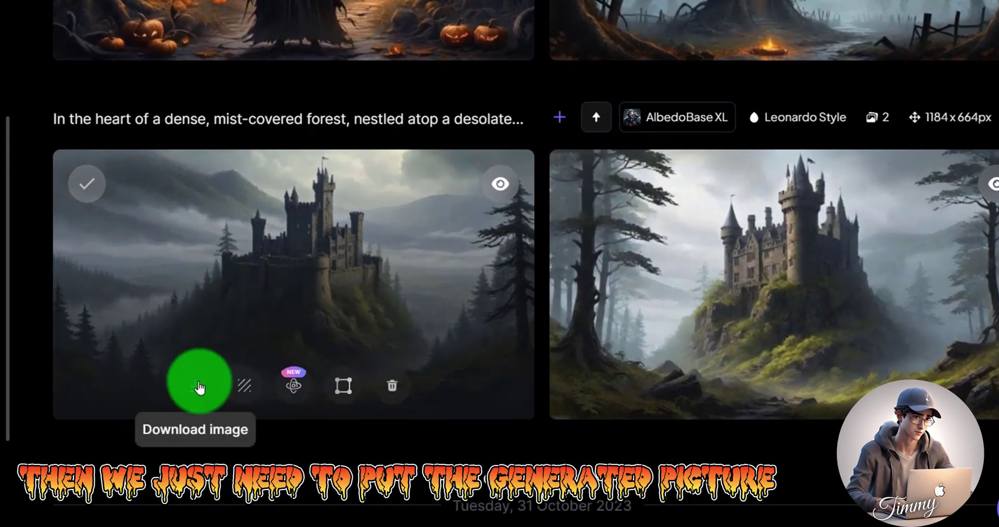
left_click(199, 388)
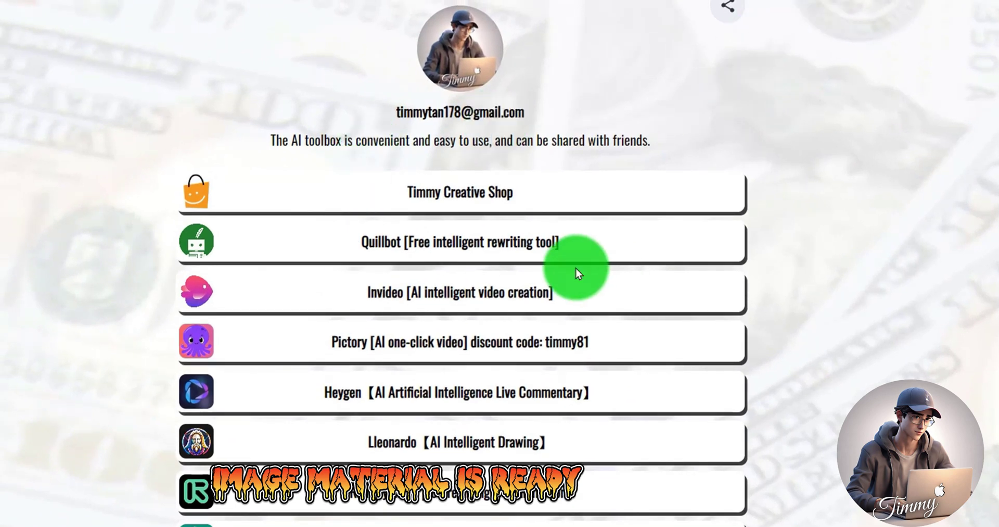
Look through the AI toolbox's list of tools and open Runwayml [AI picture changes to animation]
scroll(576, 268, "down", 3)
scroll(180, 272, "down", 1)
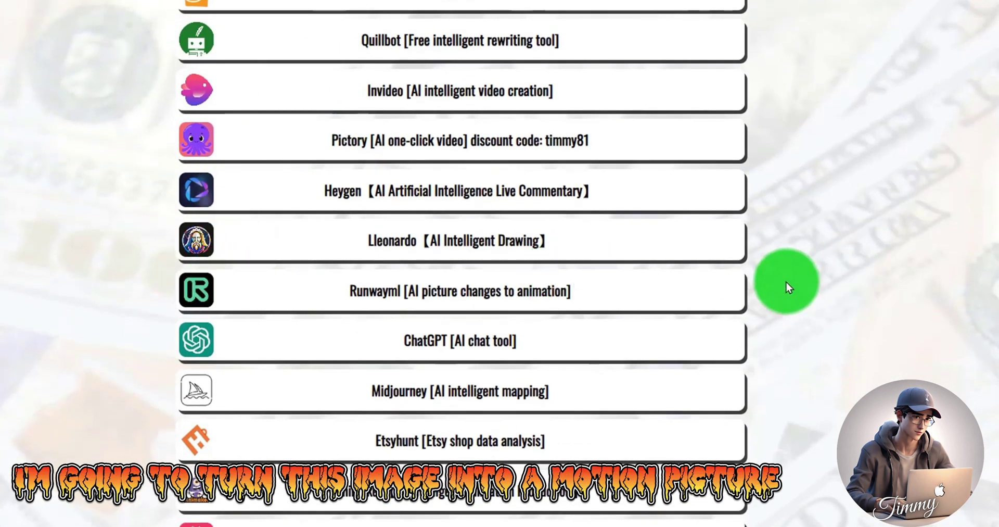
scroll(517, 208, "up", 4)
scroll(374, 116, "down", 1)
scroll(376, 282, "down", 3)
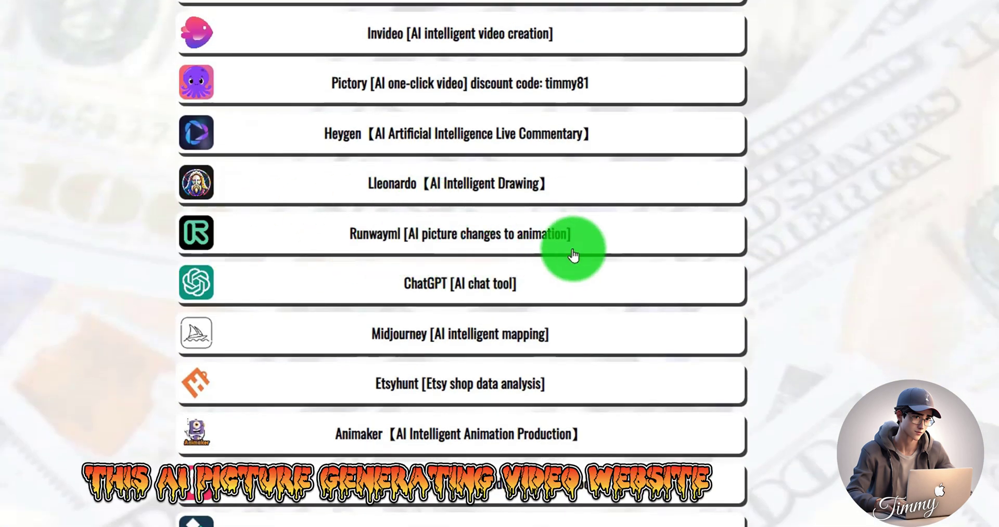
left_click(200, 233)
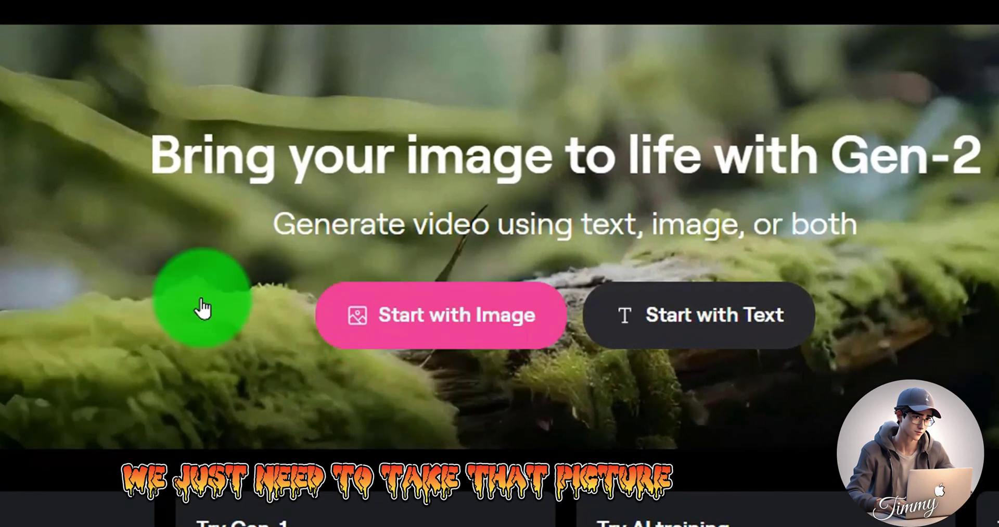
Start Gen-2 with an image and create videos from the downloaded "In the heart of a dense" and "Locals spoke of it" pictures
left_click(438, 316)
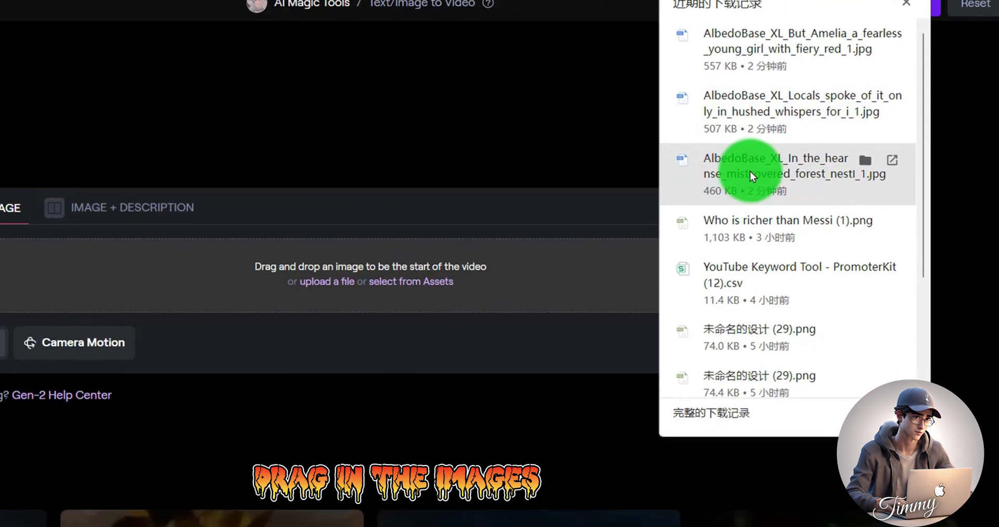
left_click_drag(750, 171, 339, 268)
left_click(811, 331)
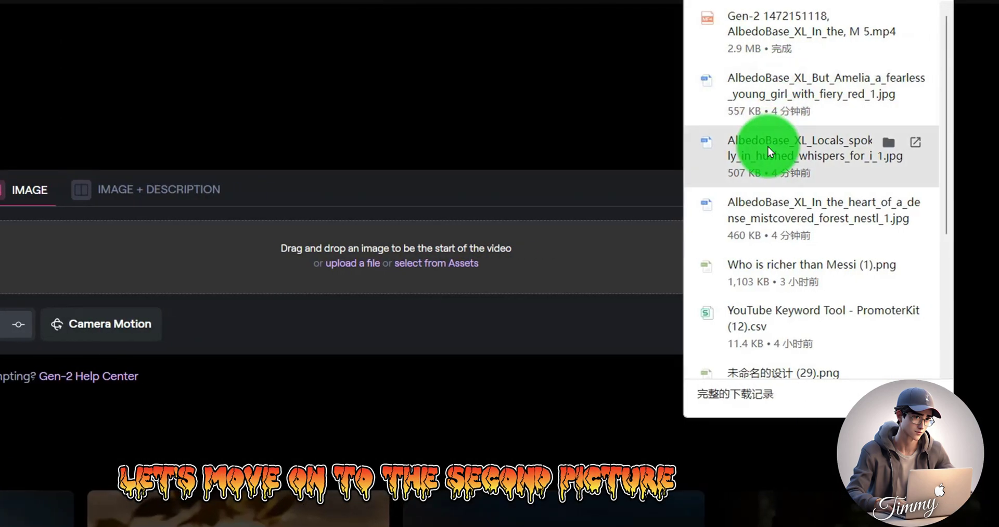
left_click_drag(768, 146, 450, 235)
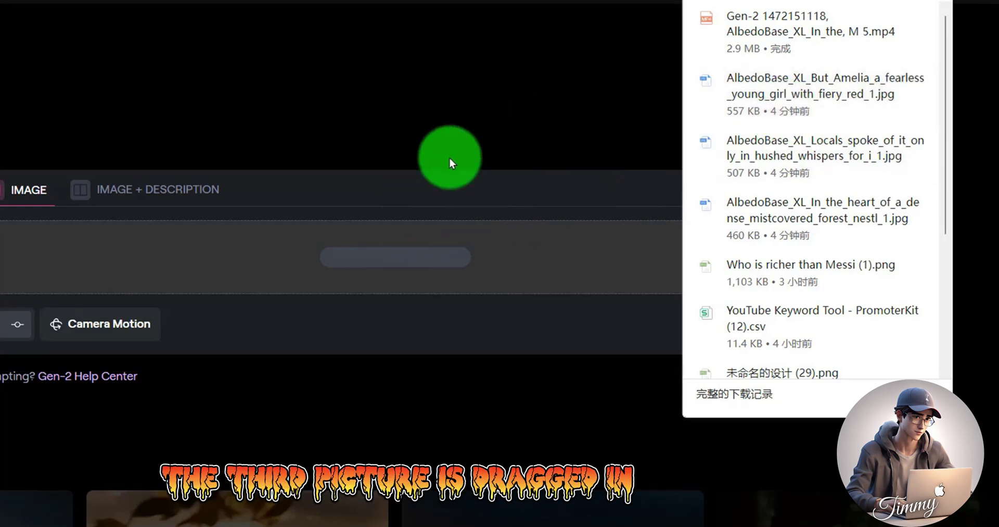
left_click(579, 129)
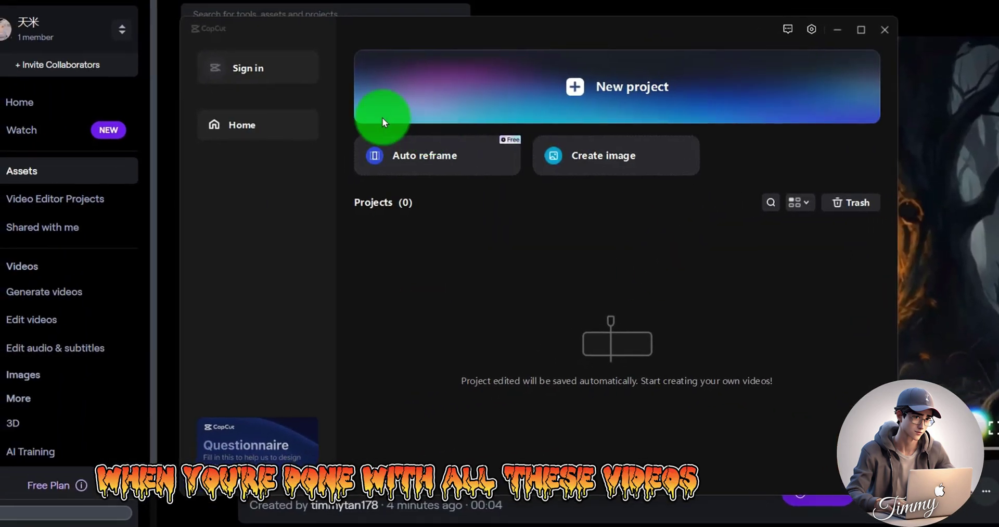
Switch to CapCut and place the castle Gen-2 clip at the start of the timeline
left_click_drag(511, 20, 494, 5)
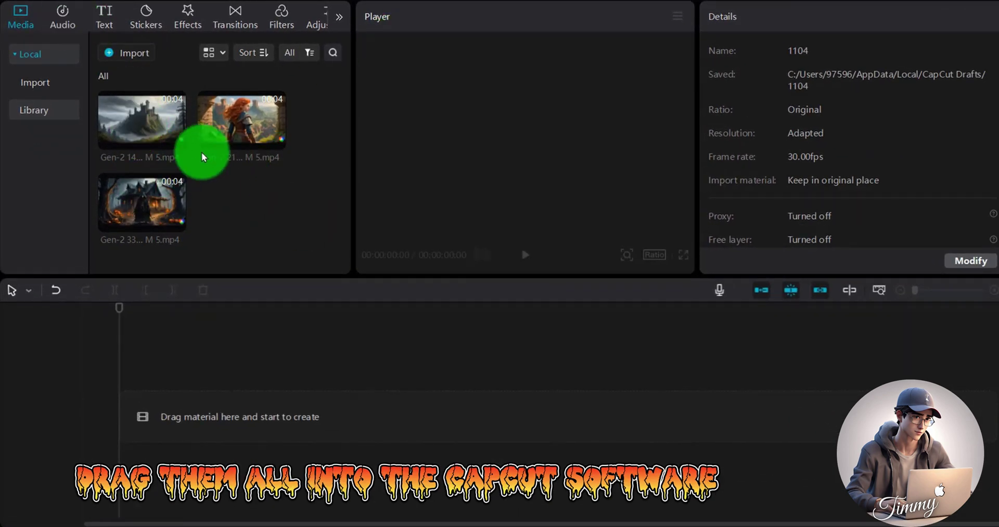
left_click_drag(138, 134, 239, 374)
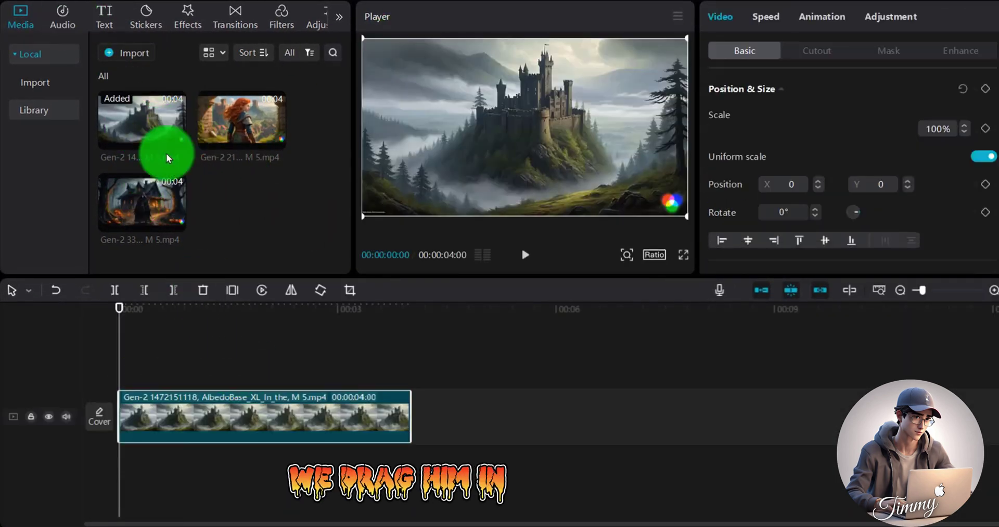
left_click(103, 20)
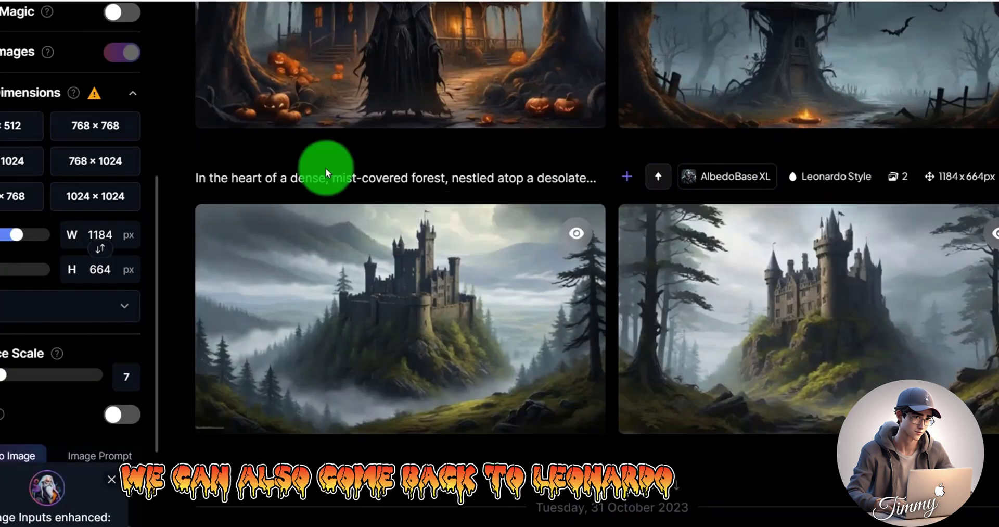
Back in Leonardo.Ai, expand the Blackwood Castle prompt above the castle images and copy it
left_click(630, 178)
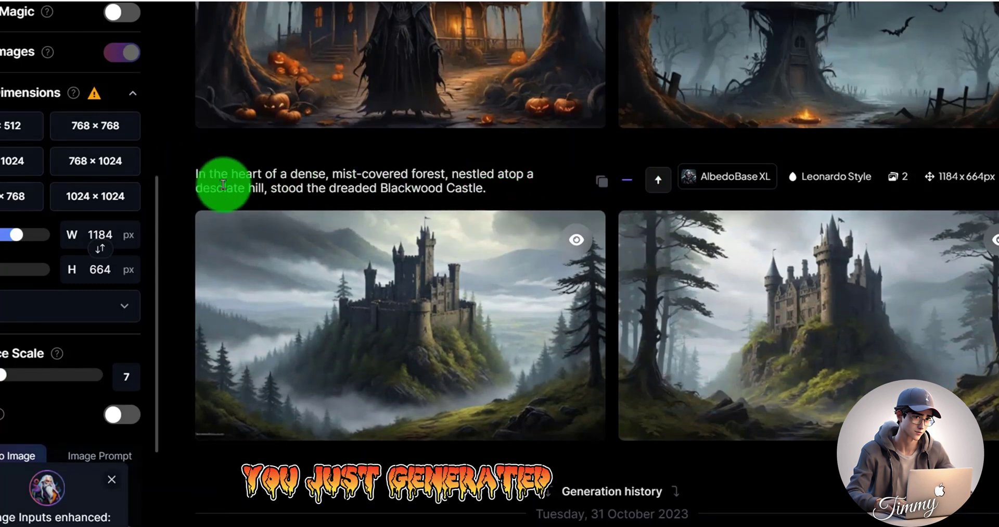
scroll(603, 184, "up", 1)
scroll(591, 198, "down", 1)
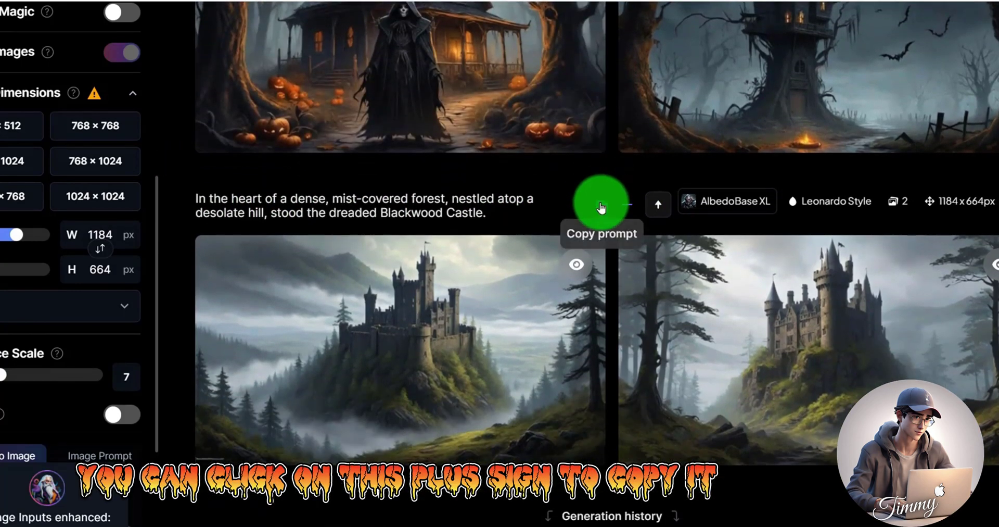
left_click(601, 208)
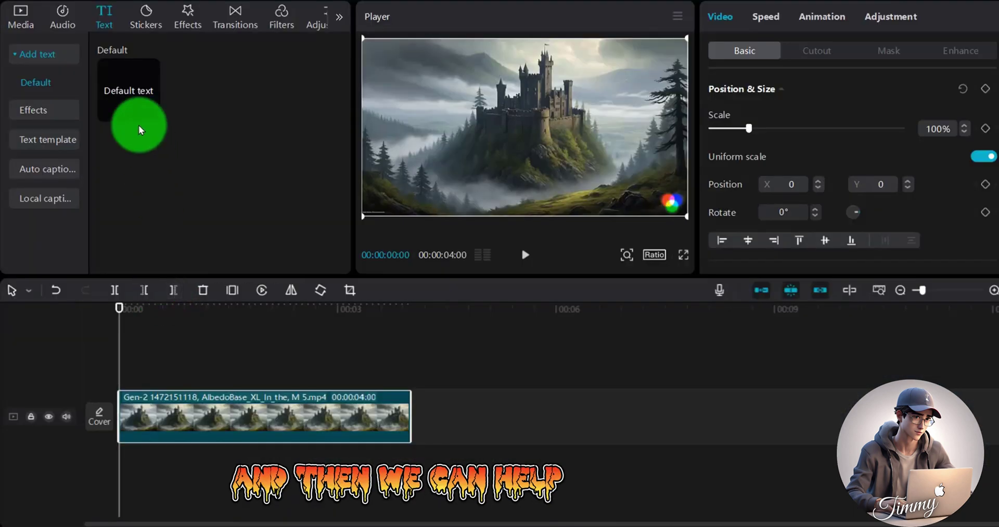
In CapCut, add a default text over the castle clip and replace its wording with the copied Blackwood Castle prompt
left_click(97, 20)
left_click(149, 110)
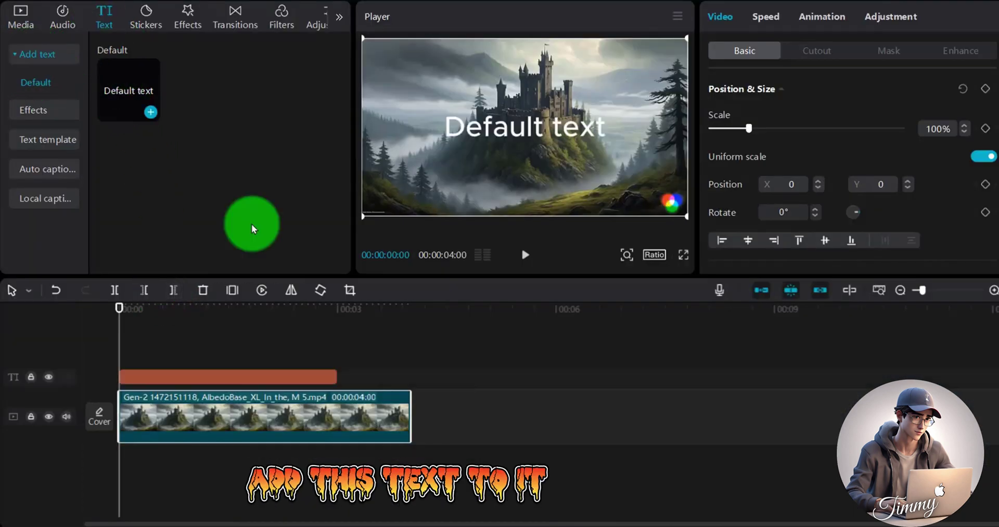
left_click(825, 90)
key("ctrl+a")
key("ctrl+v")
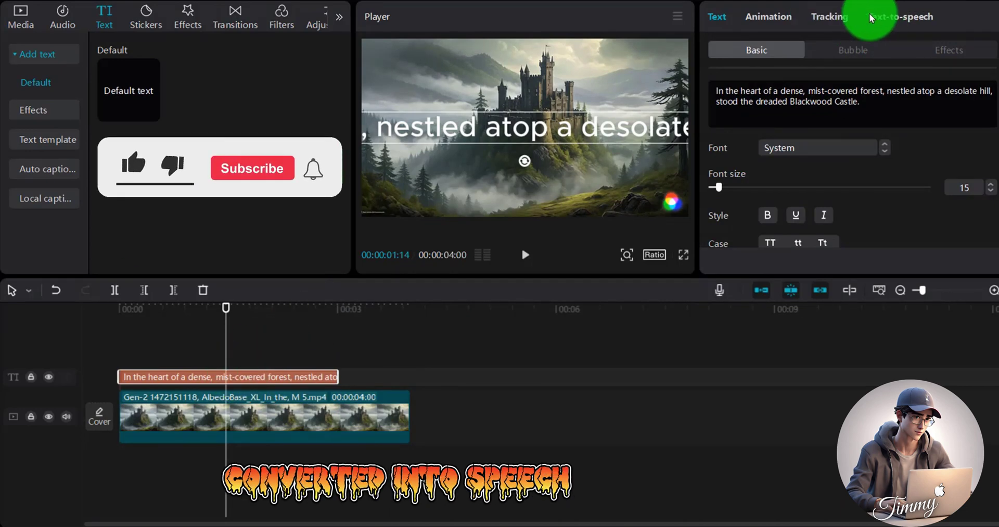
Generate text-to-speech narration from the Blackwood Castle text with the Trickster voice
left_click(886, 20)
left_click(808, 129)
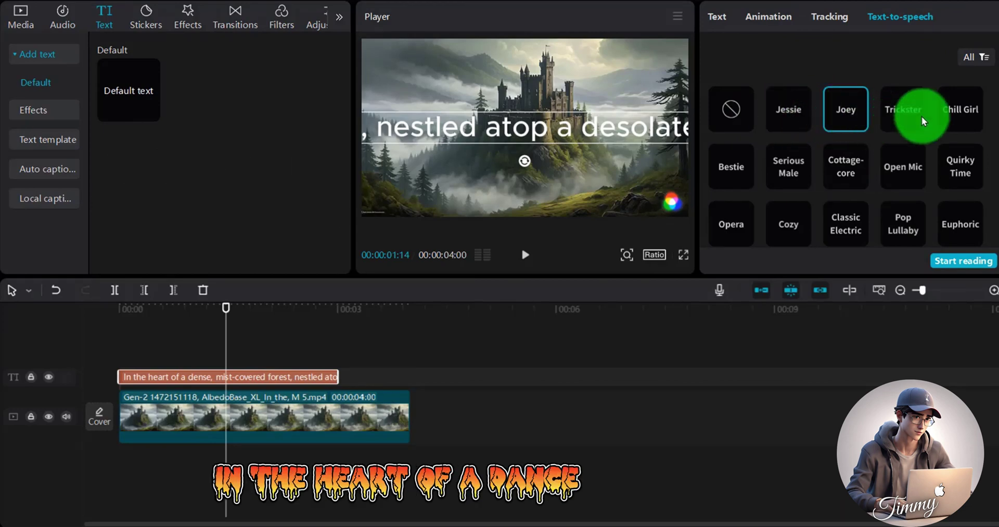
left_click(899, 113)
left_click(961, 119)
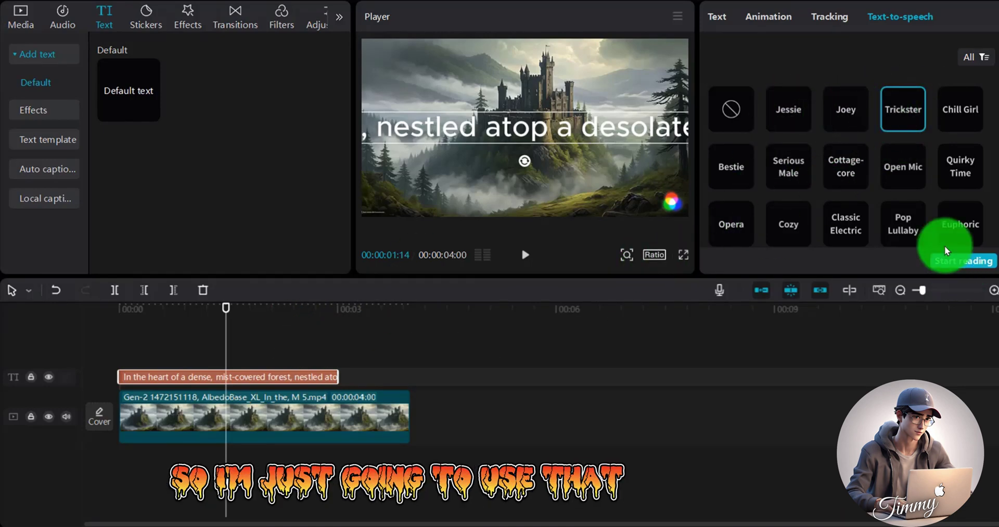
left_click(949, 262)
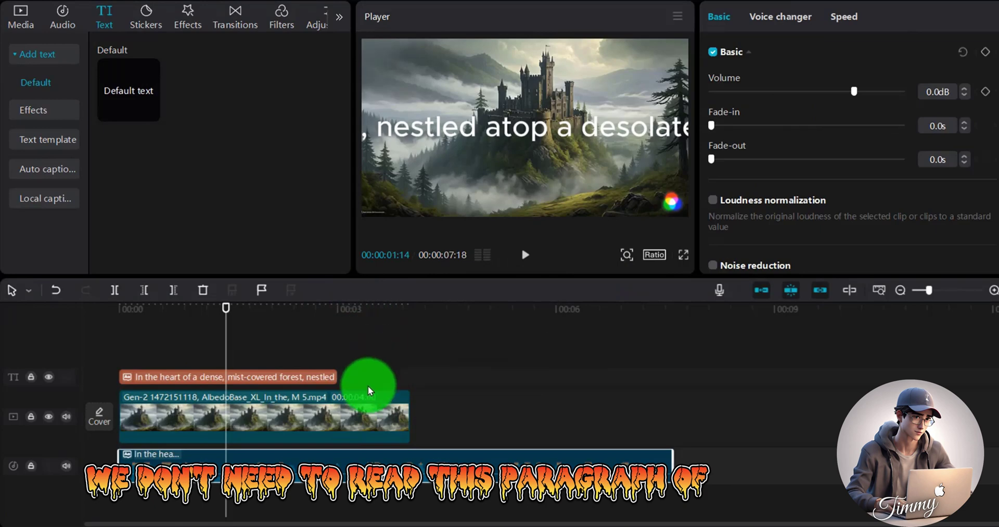
Remove the castle text from the timeline, keeping its narration, and return the playhead to the start with the castle clip selected
left_click(311, 378)
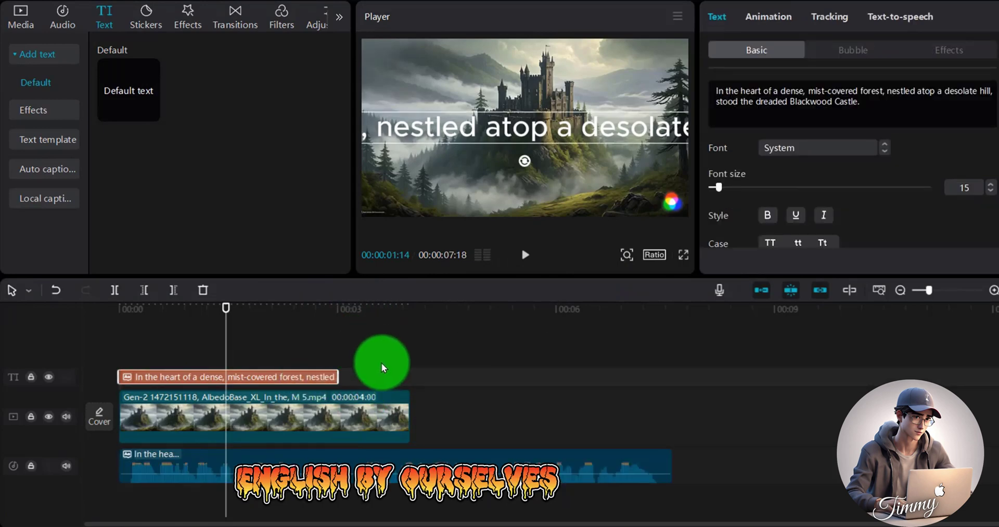
scroll(364, 408, "down", 3)
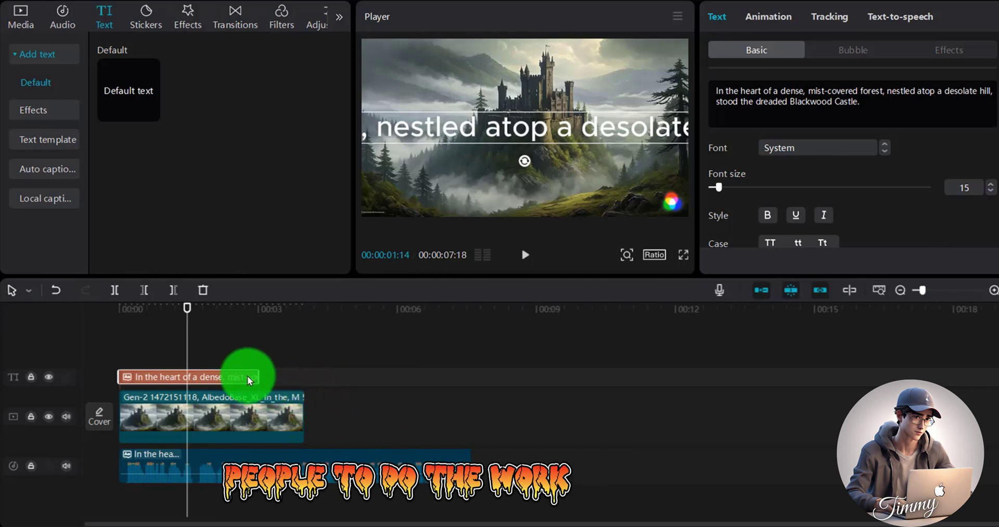
left_click(289, 406)
left_click_drag(188, 314, 107, 305)
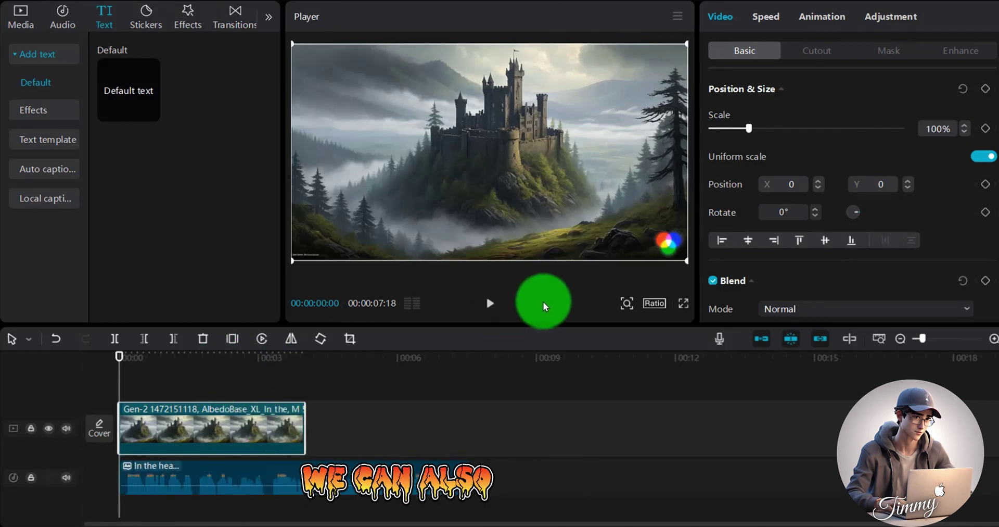
Slow the castle clip to 0.5x and trim its end to match the narration's length
left_click(773, 29)
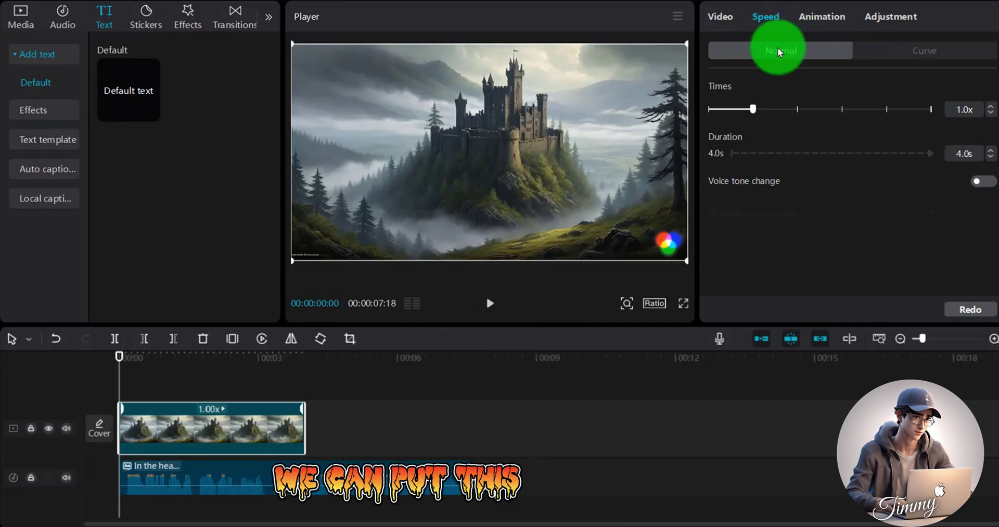
left_click(992, 113)
left_click(992, 113)
left_click(991, 114)
left_click(992, 113)
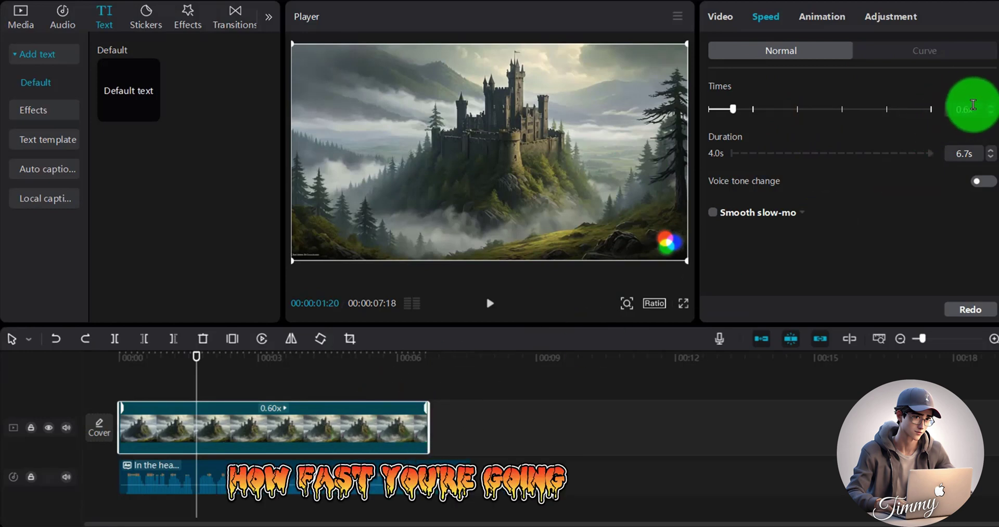
left_click(992, 114)
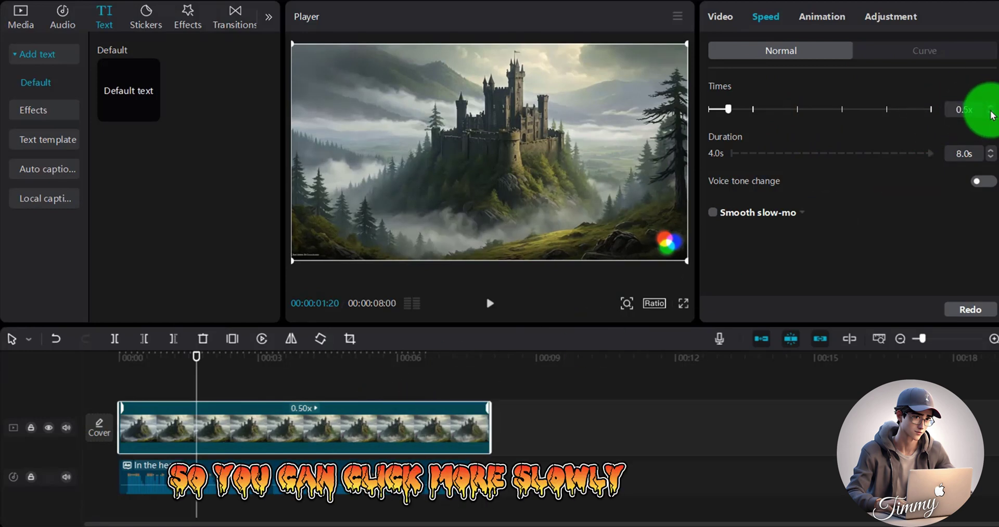
left_click_drag(485, 430, 471, 430)
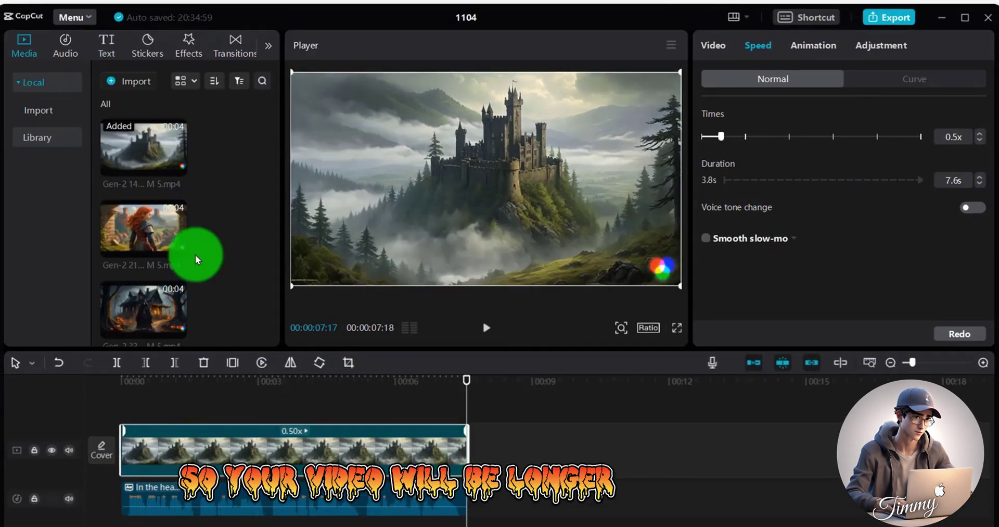
Place the haunted house clip after the castle clip and add a text over it reading the "Locals spoke of it only in hushed whispers" sentence
left_click_drag(198, 259, 471, 449)
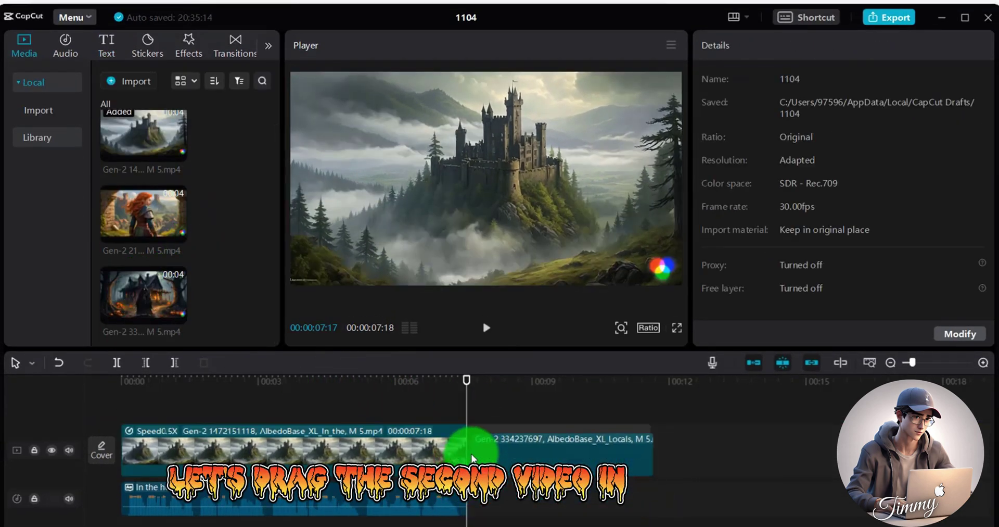
left_click(104, 46)
left_click(131, 119)
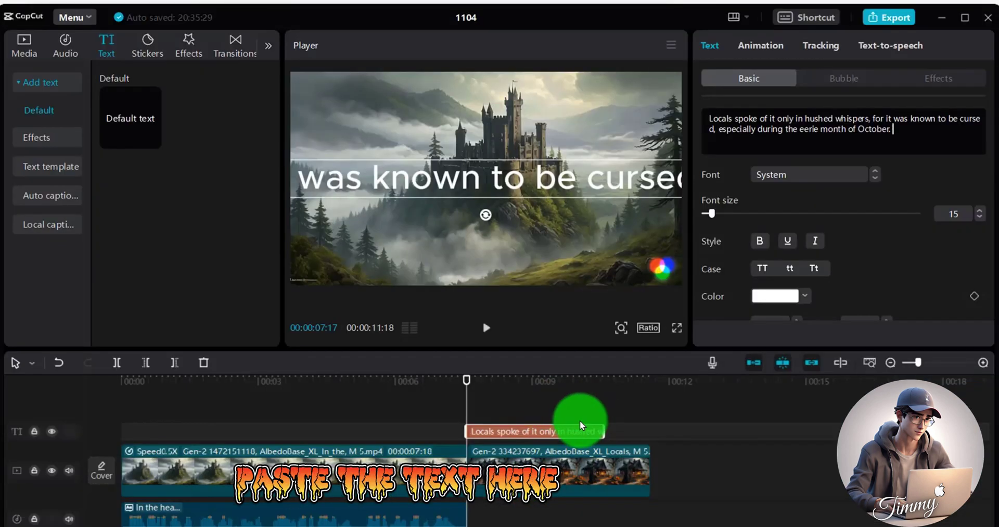
Convert the "Locals spoke of it" text into narration with the Trickster voice
left_click(890, 45)
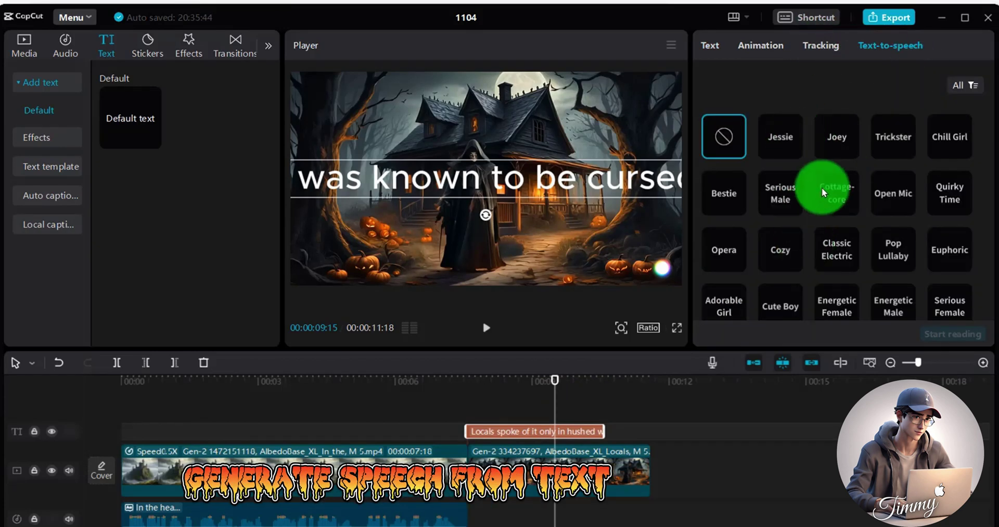
left_click(906, 152)
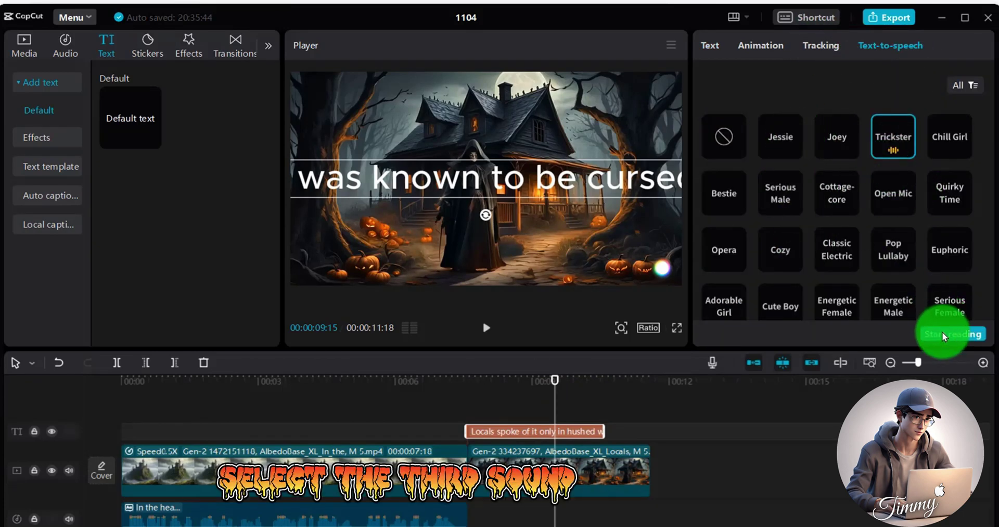
left_click(943, 335)
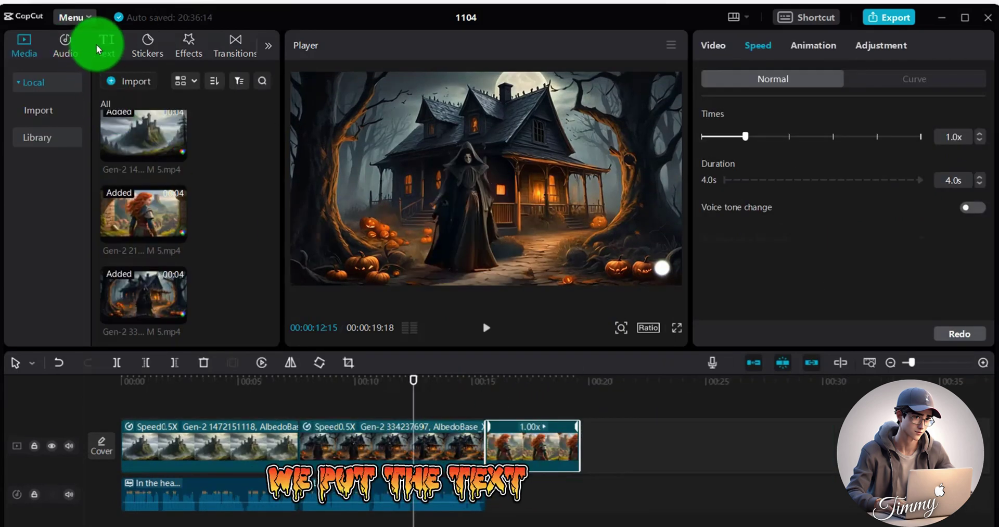
Add the third scene's sentence as text over the red-haired girl clip and generate its narration with the Trickster voice
left_click(106, 46)
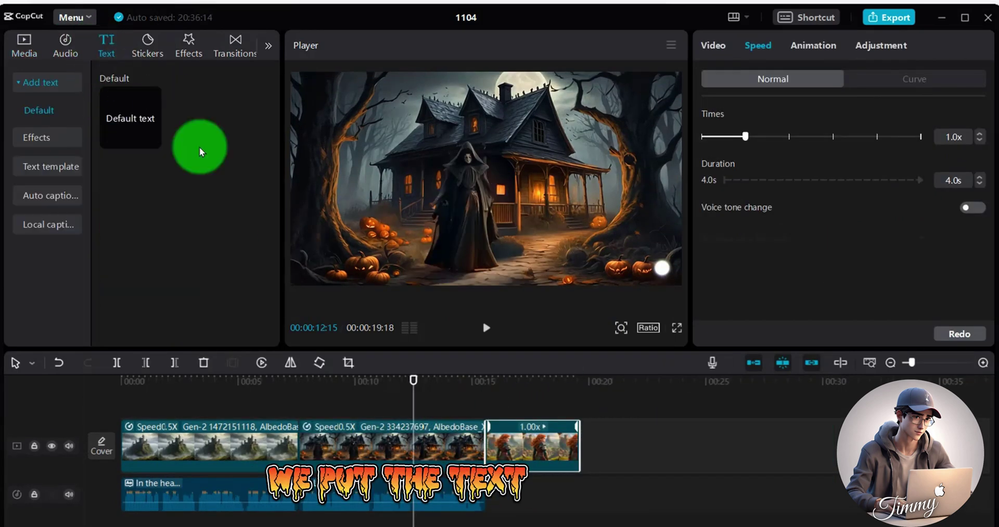
left_click(893, 137)
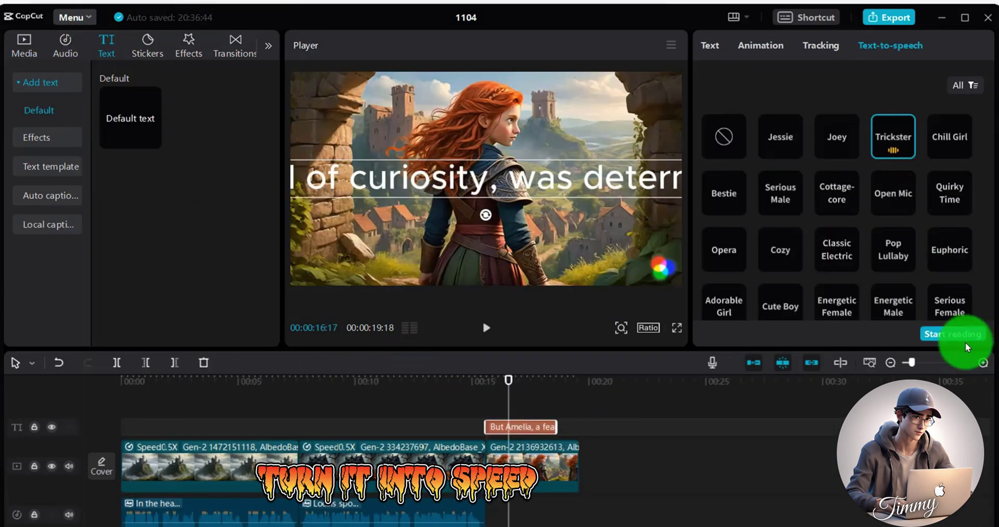
left_click(945, 332)
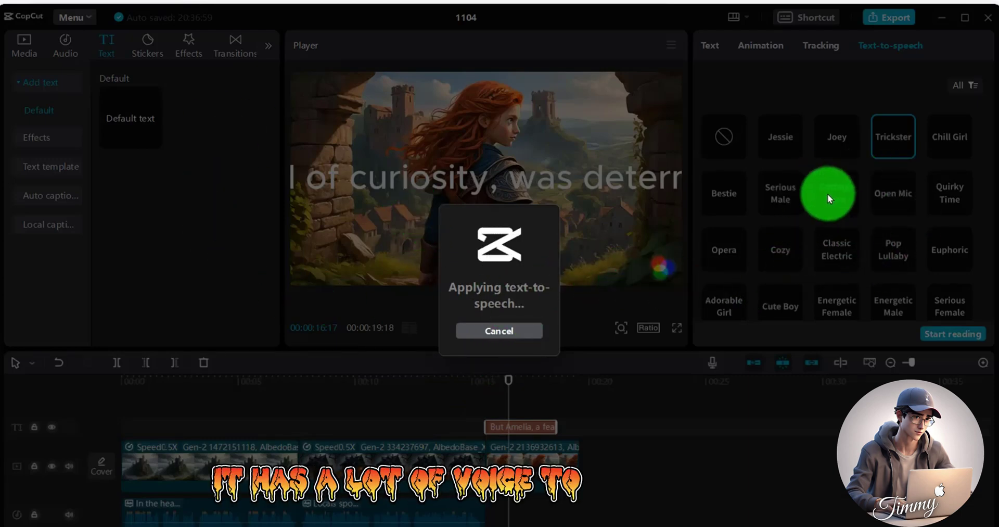
Slow the red-haired girl clip to 0.3x to cover its narration
left_click(573, 443)
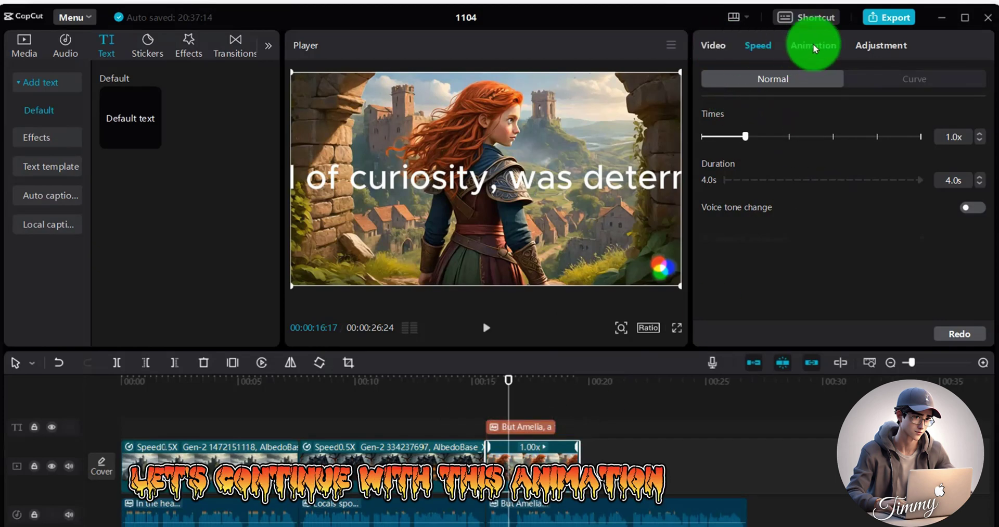
left_click(980, 141)
left_click(979, 141)
left_click(979, 141)
left_click(979, 141)
left_click(980, 142)
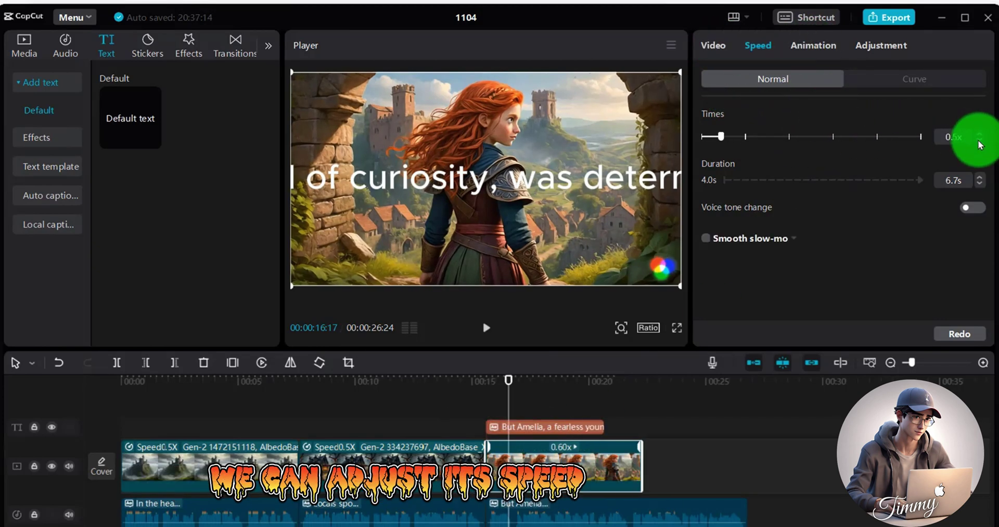
left_click(979, 142)
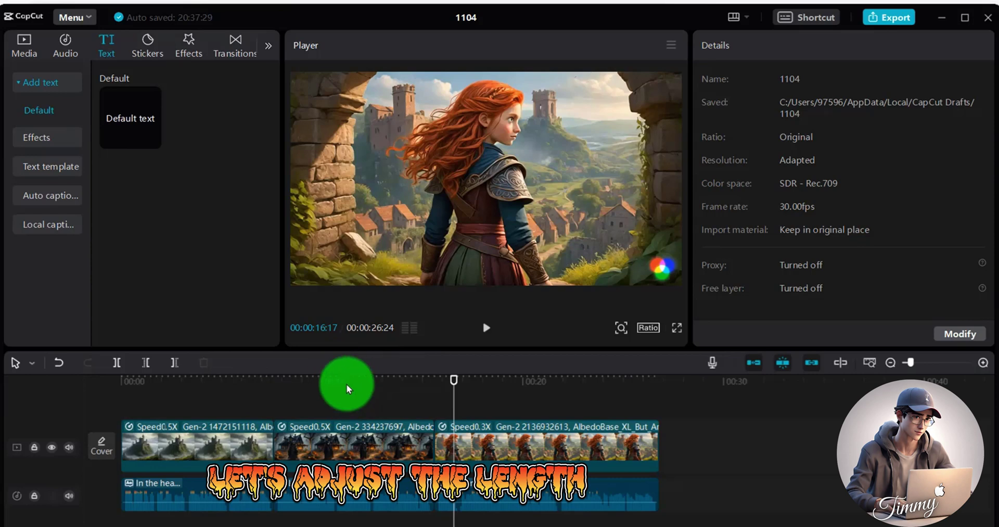
Check the hooded figure's movement in the haunted house clip, reverse that clip, and move the playhead back to review it
left_click(306, 377)
left_click_drag(301, 373, 337, 368)
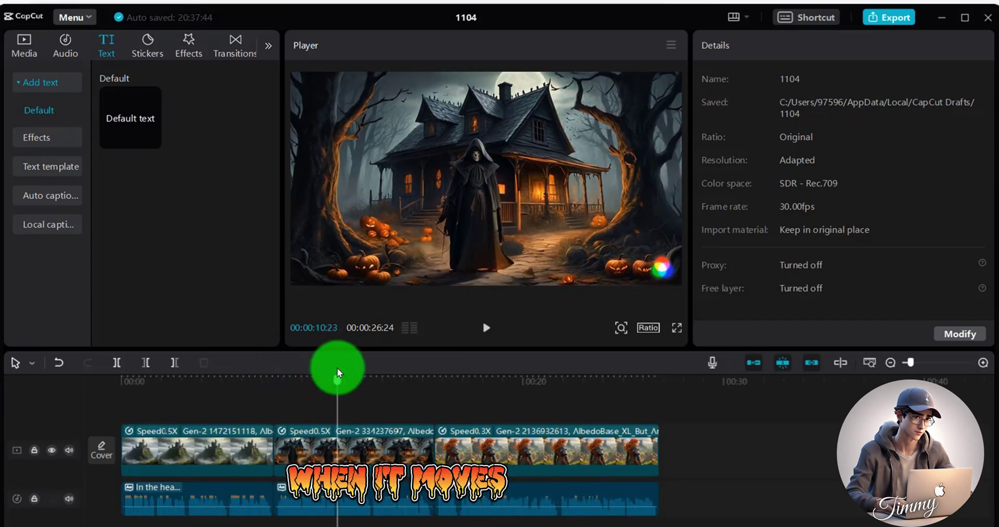
left_click(537, 314)
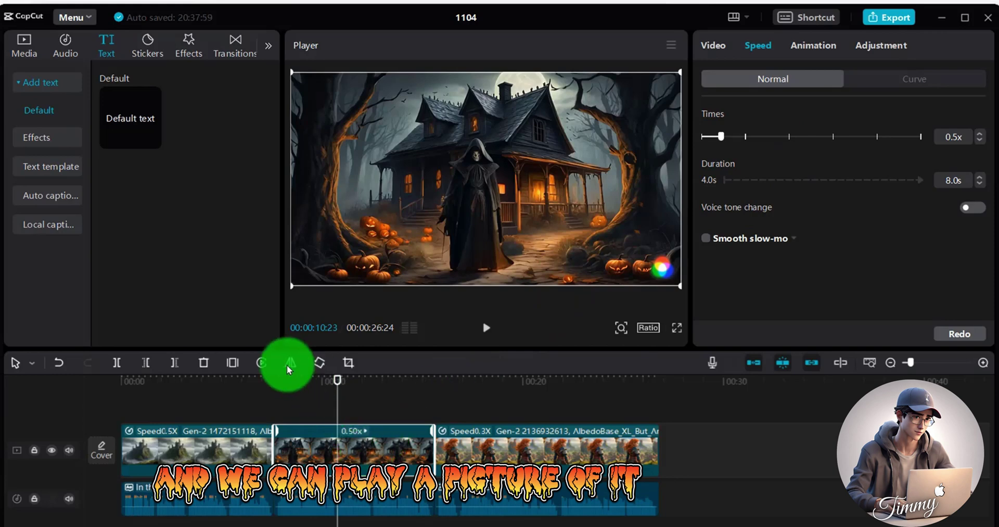
left_click(261, 363)
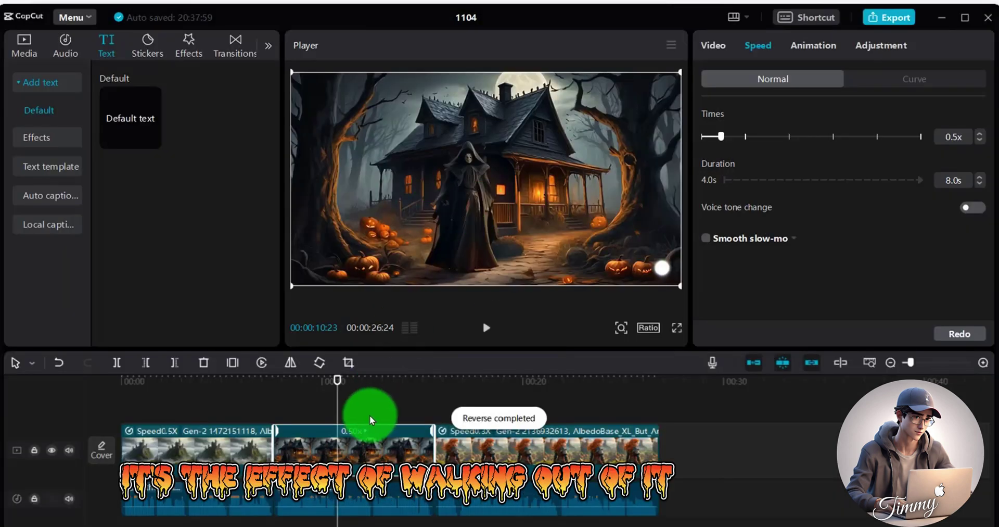
left_click_drag(341, 386, 245, 374)
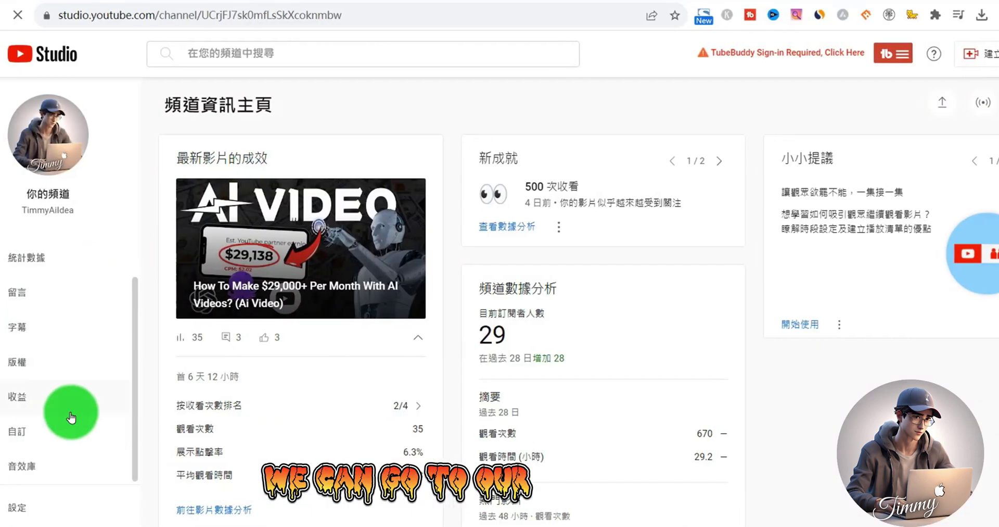
Switch to YouTube Studio, open the audio library, check the tracks' licence type and search the music for "fear"
scroll(102, 414, "down", 2)
left_click(114, 397)
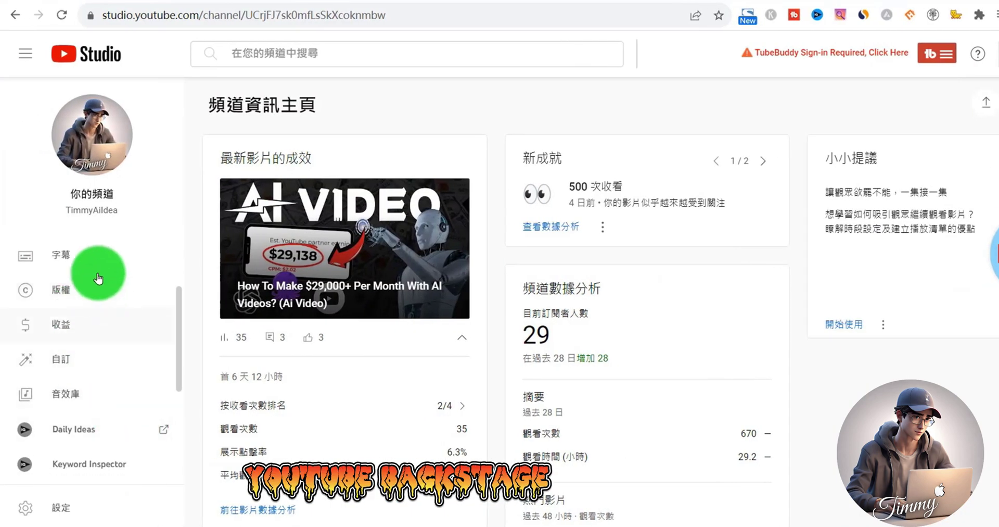
left_click(353, 248)
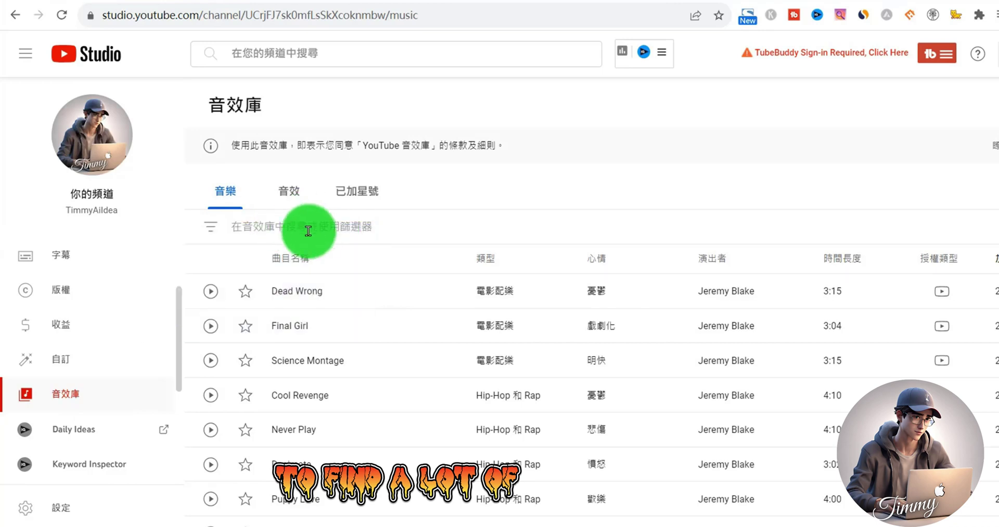
left_click(368, 224)
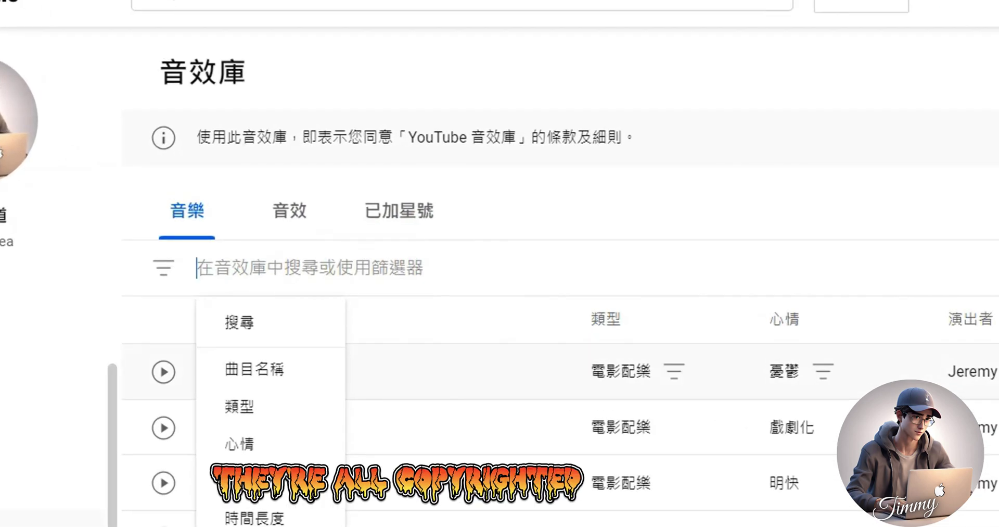
mouse_move(830, 422)
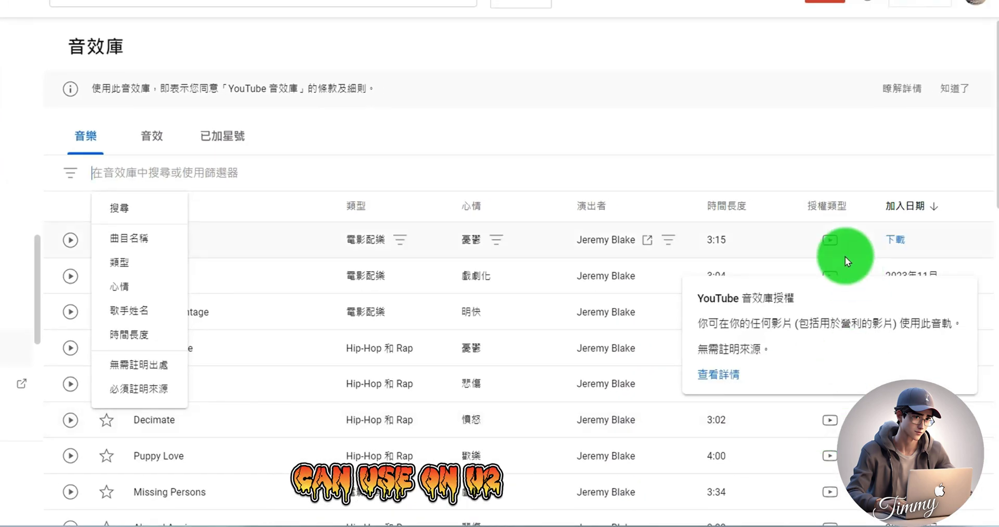
type("fear")
key("Return")
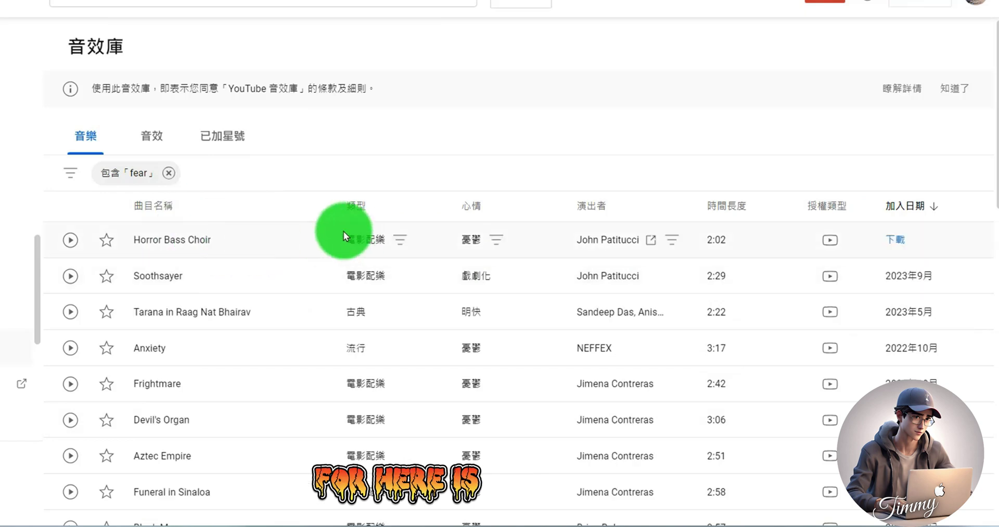
Preview the tracks Horror Bass Choir, Soothsayer and Frightmare as candidates for the background music
left_click(70, 240)
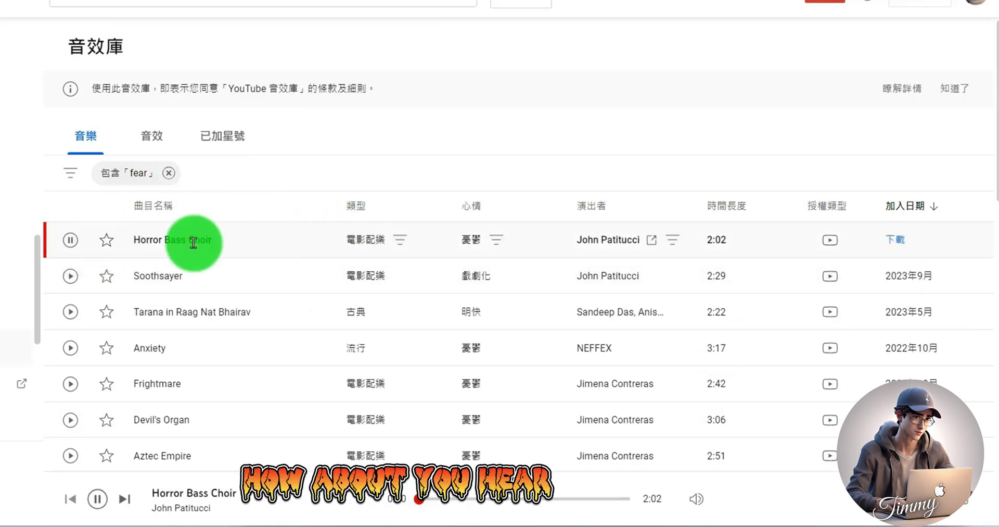
left_click(70, 276)
scroll(73, 265, "down", 2)
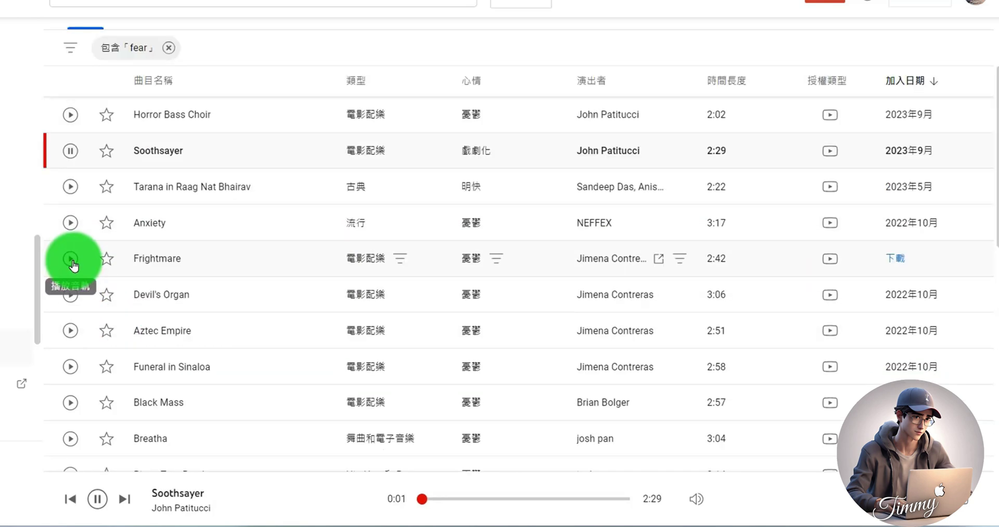
left_click(70, 258)
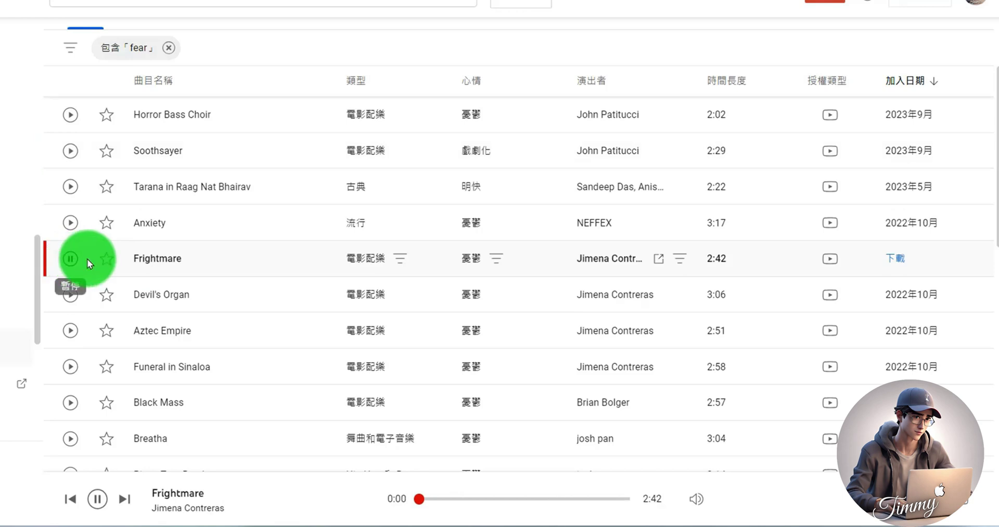
scroll(196, 311, "down", 1)
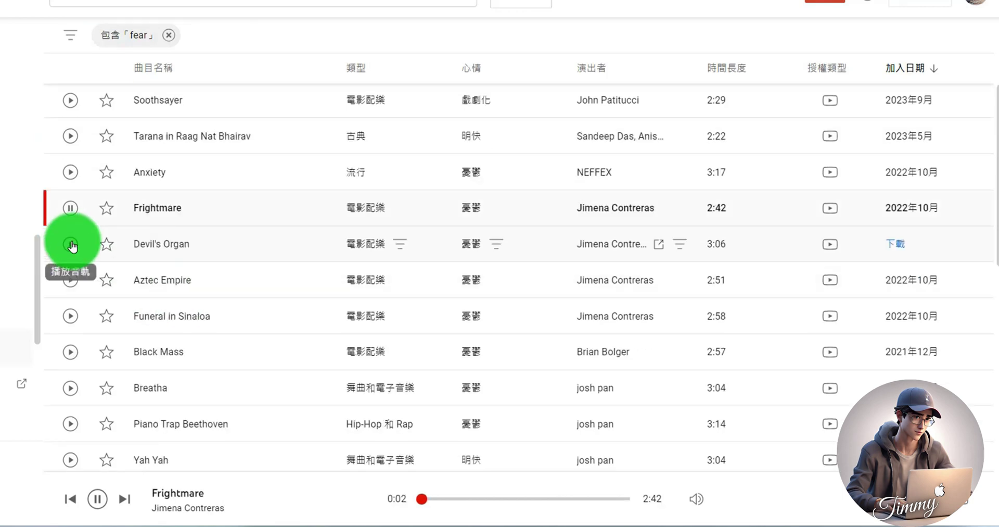
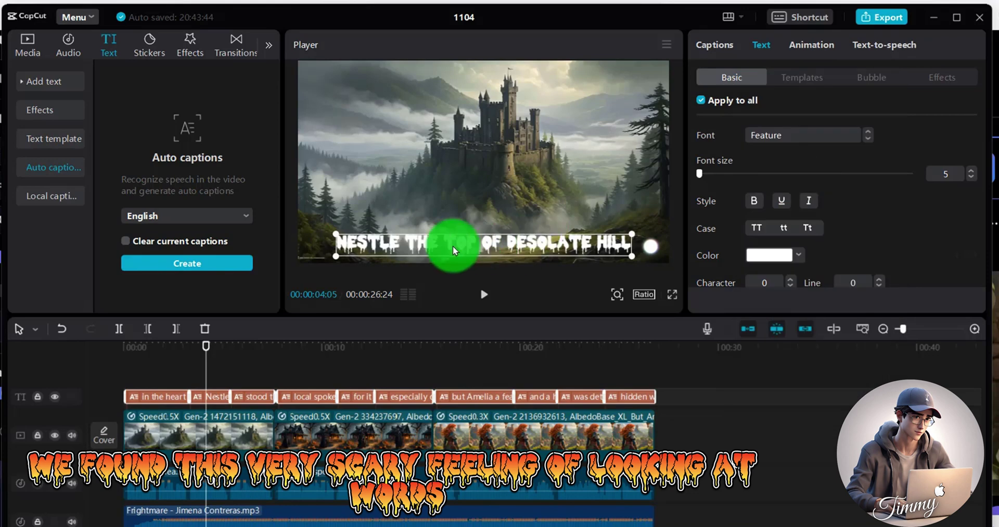
Apply a black-outlined white text effect to all captions and scale them down slightly, centred horizontally in the lower part of the frame
left_click(802, 78)
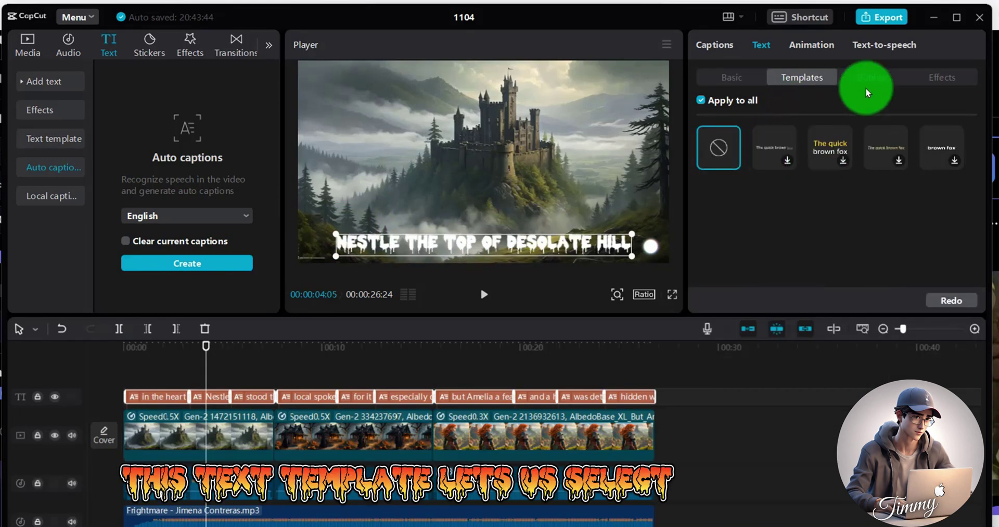
left_click(933, 81)
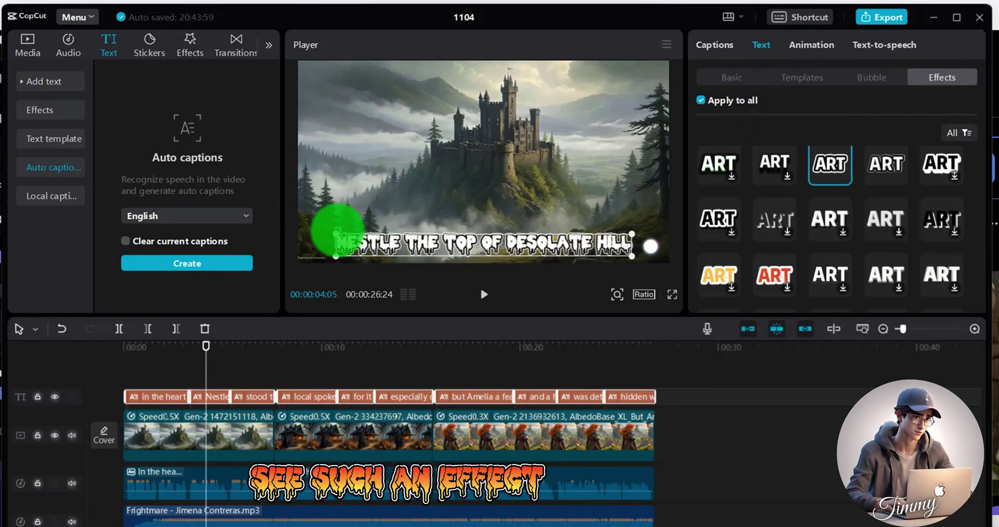
left_click(365, 238)
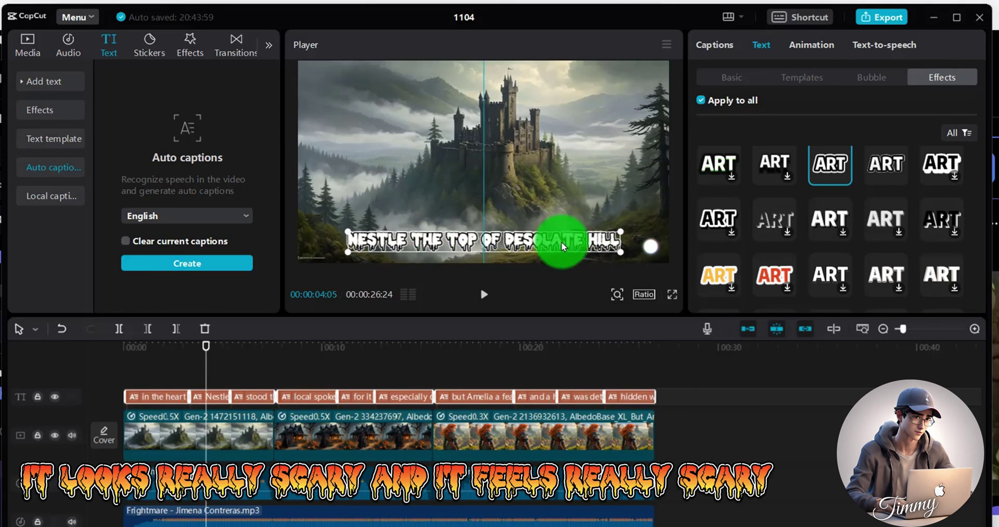
Play the captioned video from the start in full screen to check it, and return to the editor with the captions deselected
left_click_drag(206, 346, 98, 347)
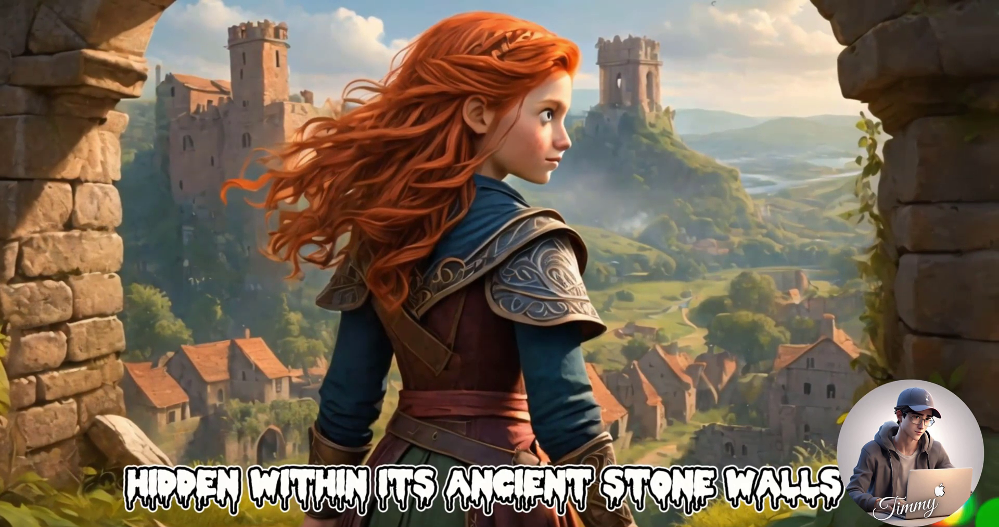
key("Escape")
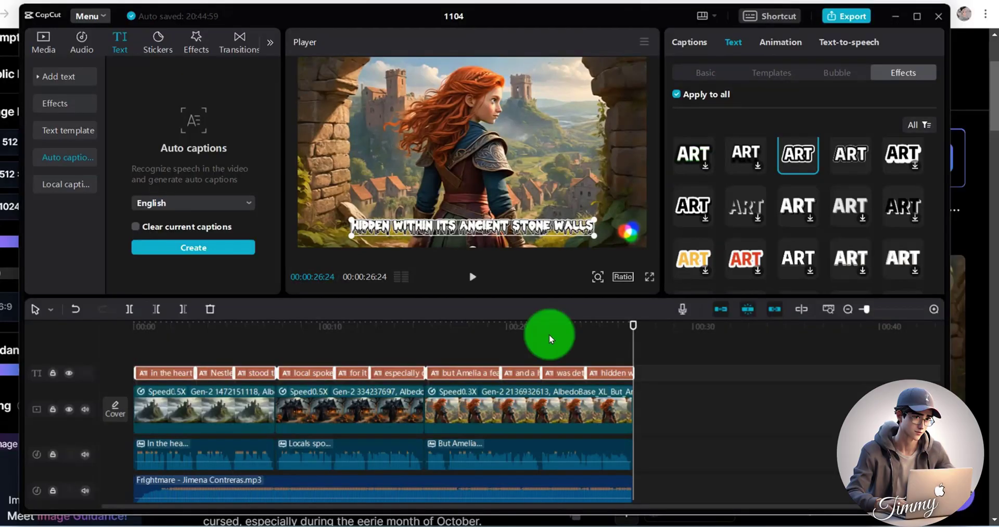
left_click(528, 328)
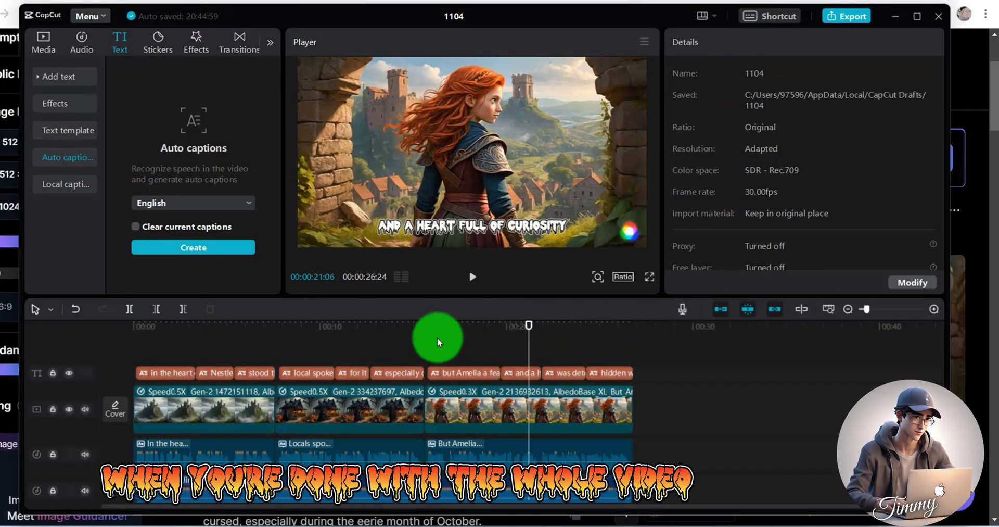
Export the video as 1104.mp4 to D:/Timmy at 1080P with the H.264 codec and 30fps
left_click(839, 18)
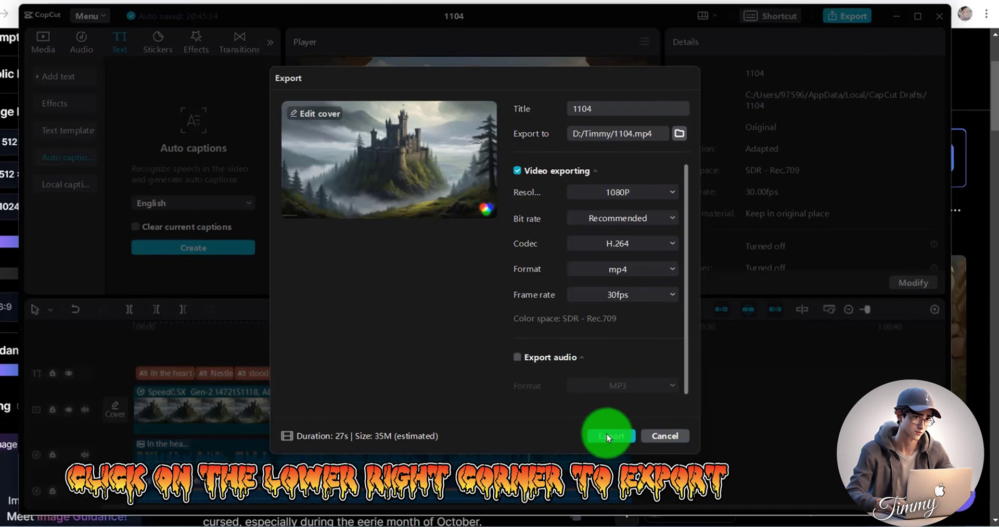
left_click(609, 435)
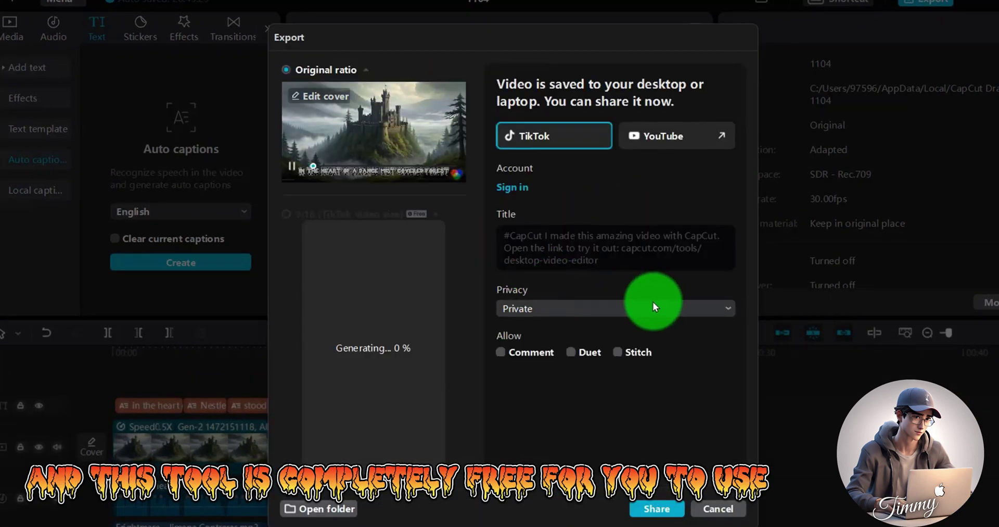
Switch to YouTube Studio and start a new video upload
left_click(391, 125)
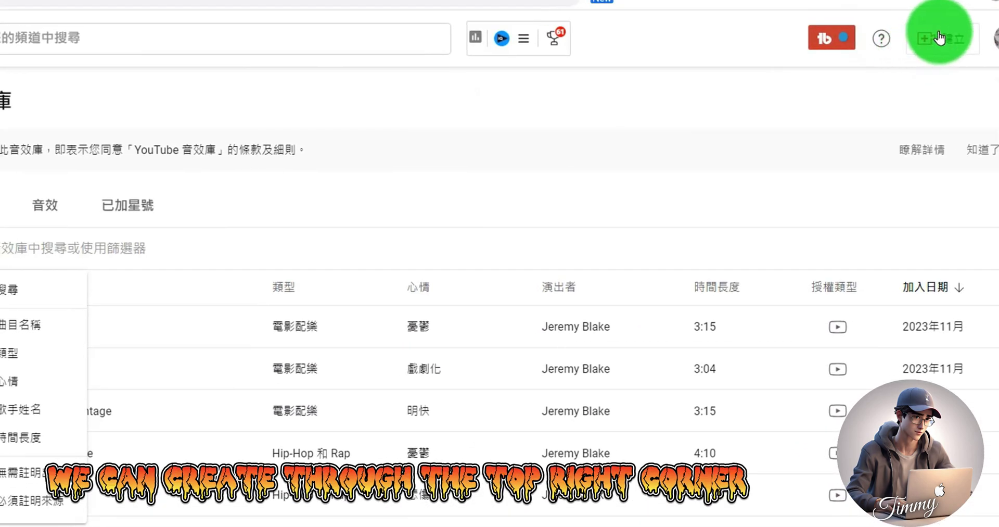
left_click(963, 37)
left_click(903, 69)
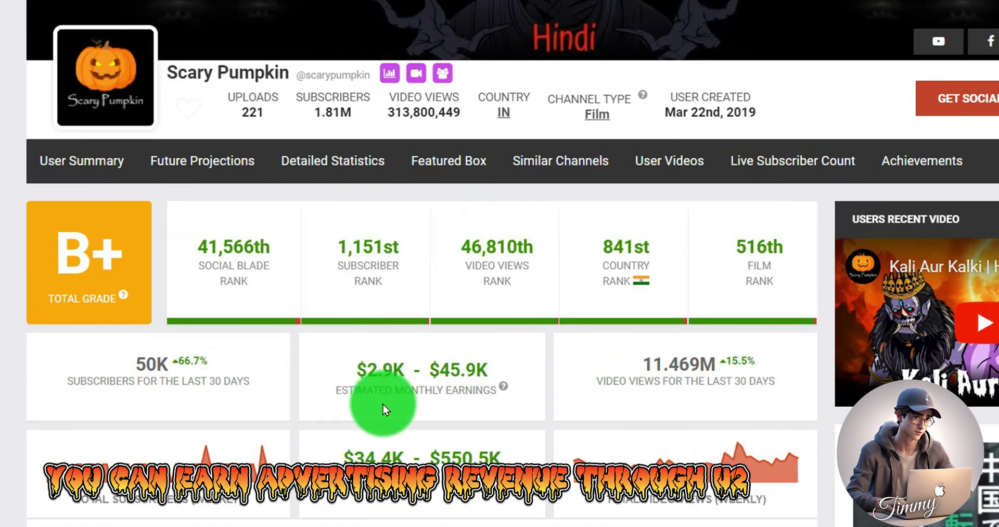
Examine the Scary Pumpkin channel's Social Blade page for its estimated earnings, view trends and daily statistics
scroll(247, 262, "down", 4)
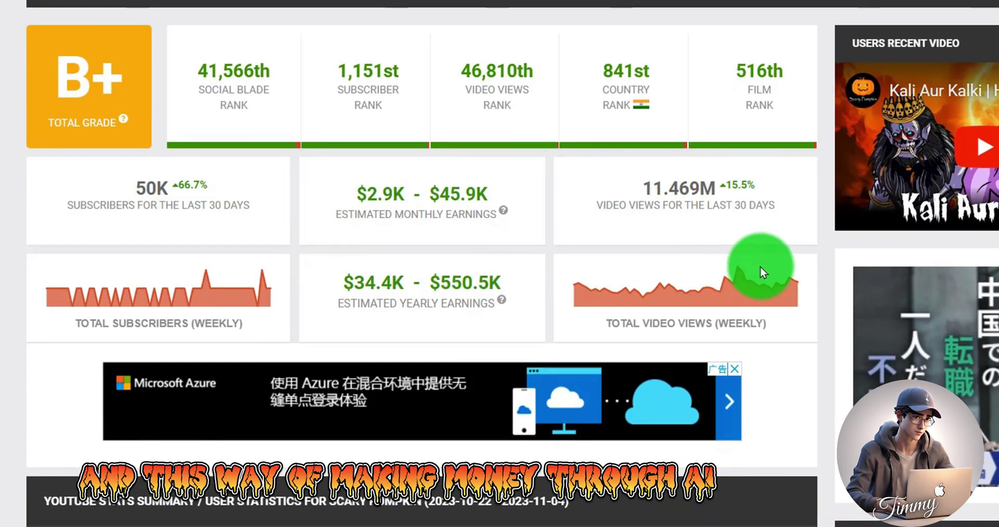
scroll(761, 267, "down", 8)
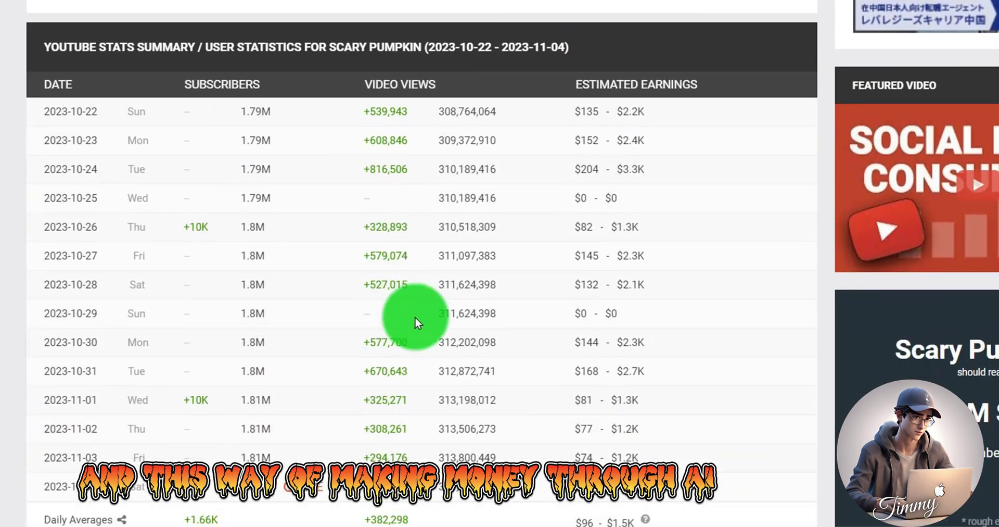
scroll(524, 273, "up", 2)
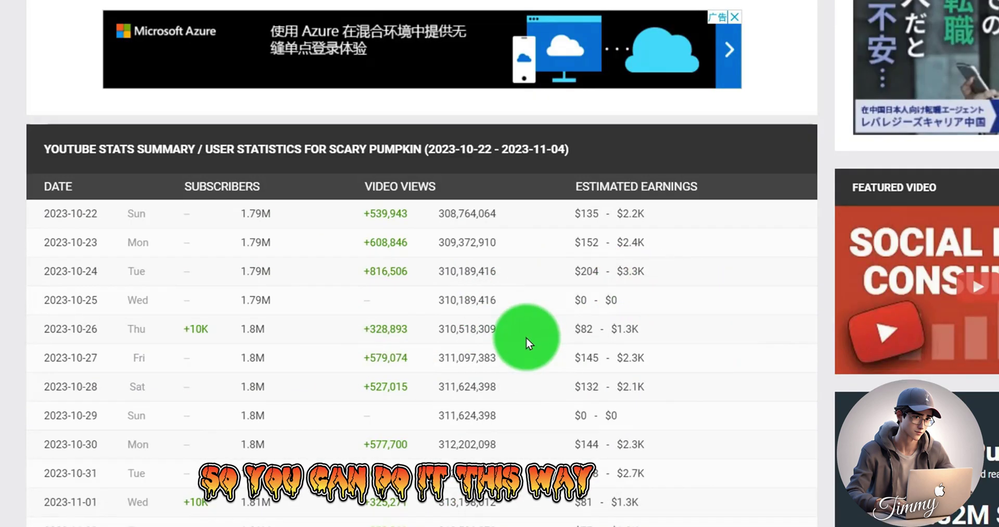
scroll(648, 390, "up", 3)
scroll(648, 387, "up", 5)
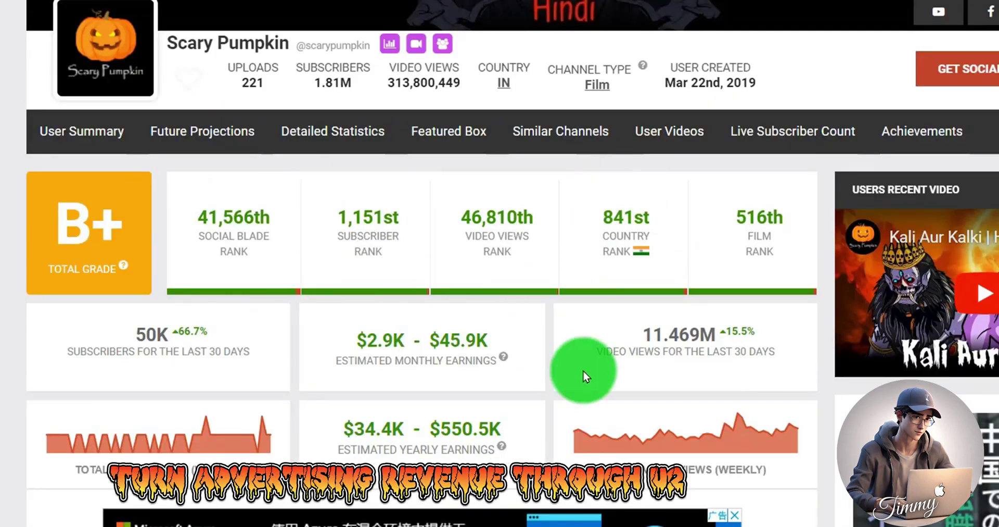